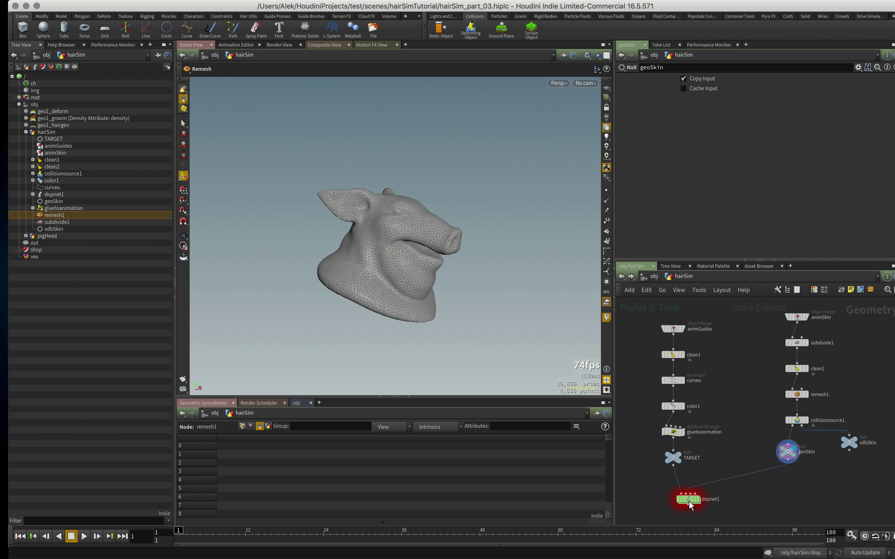
- Inside dopnet1, bring up wireobject1's Drag settings and reset playback to frame 1
double_click(688, 499)
click(799, 337)
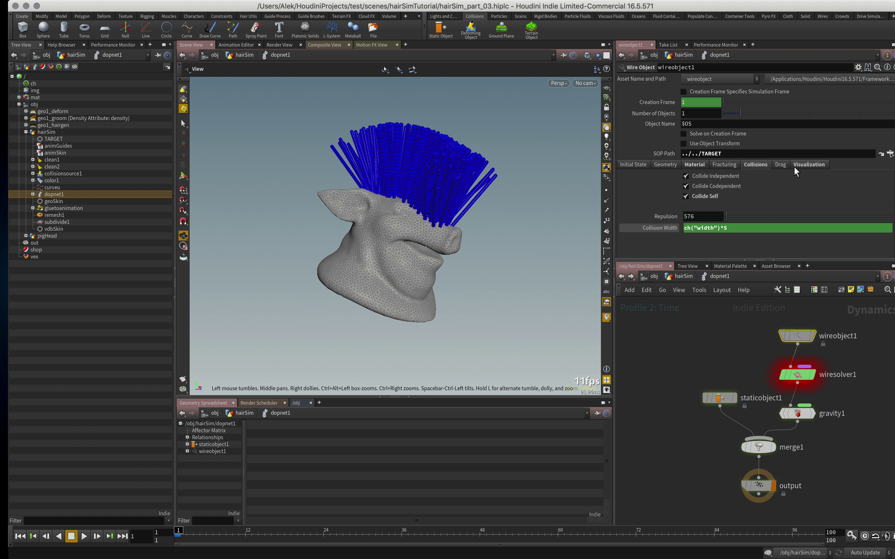
click(779, 165)
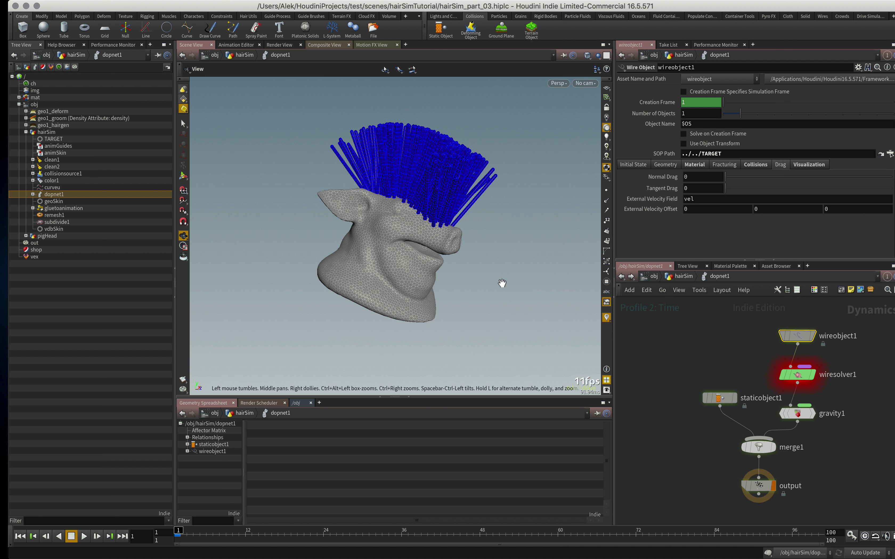
drag(502, 283, 887, 204)
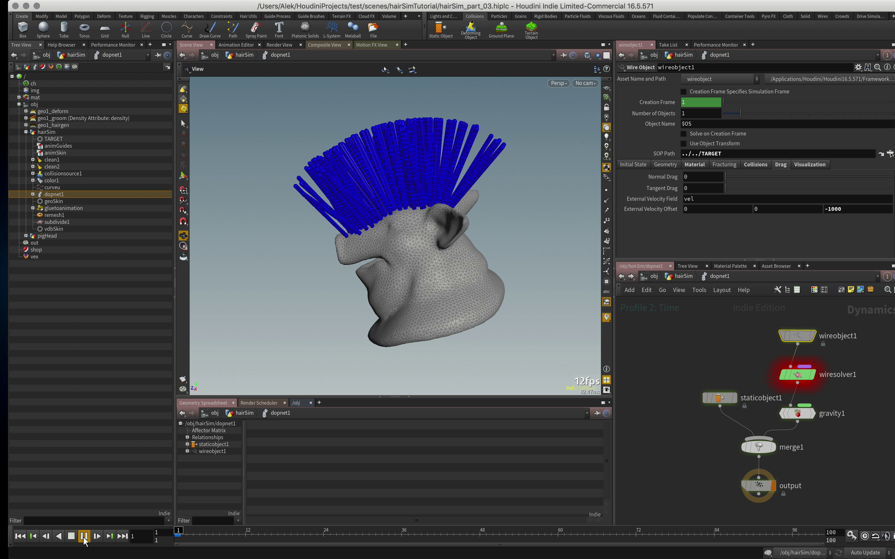
click(20, 536)
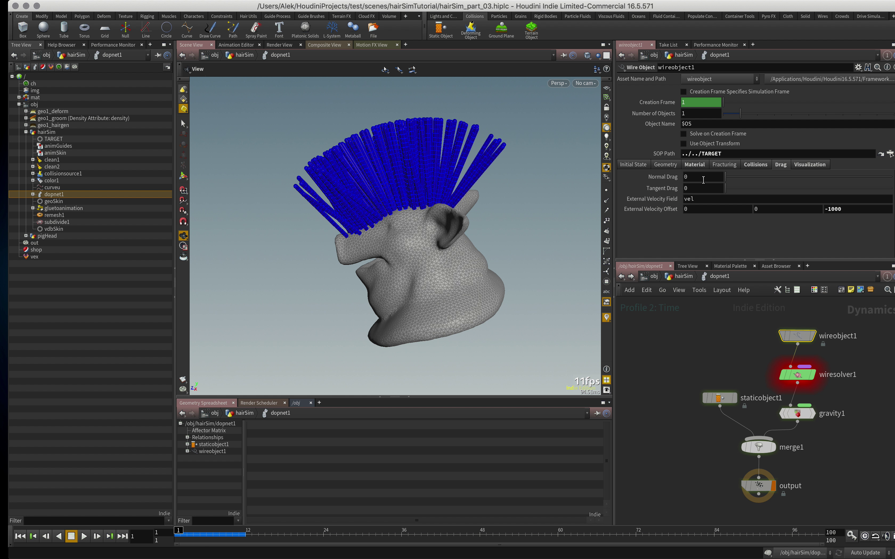
text(.1)
- Link Tangent Drag to Normal Drag with ch("normaldrag")*0.1, giving 0.01
right_click(658, 178)
click(687, 199)
right_click(697, 188)
click(715, 276)
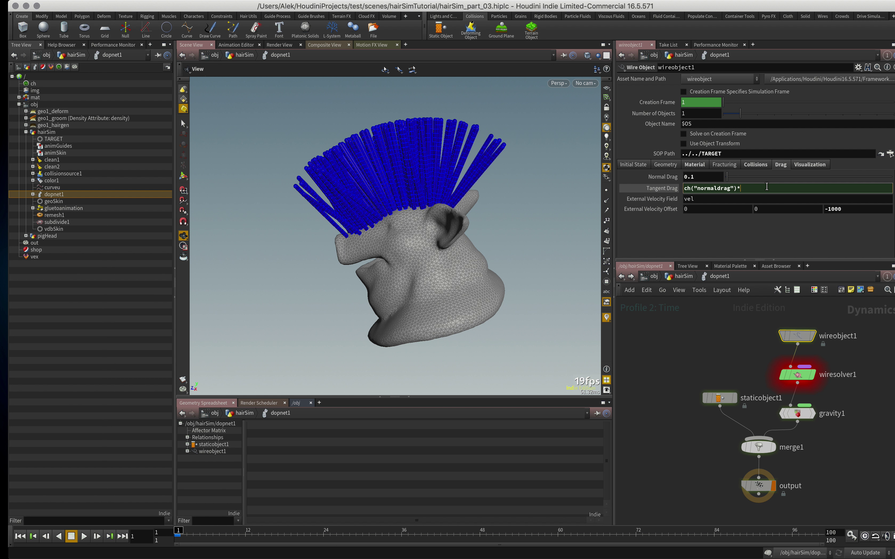
key(Return)
- Play the hair simulation, rewind to frame 1, and step back into dopnet1
click(84, 537)
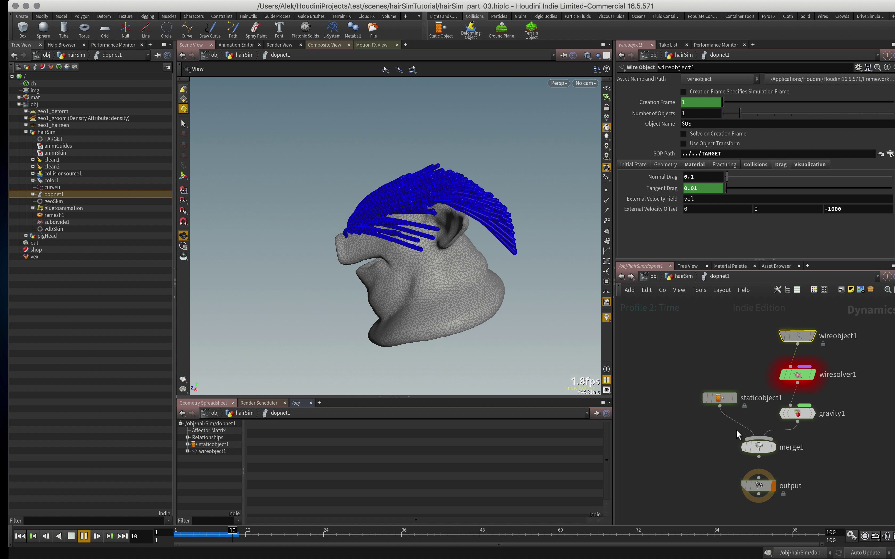
click(71, 540)
key(ctrl+Up)
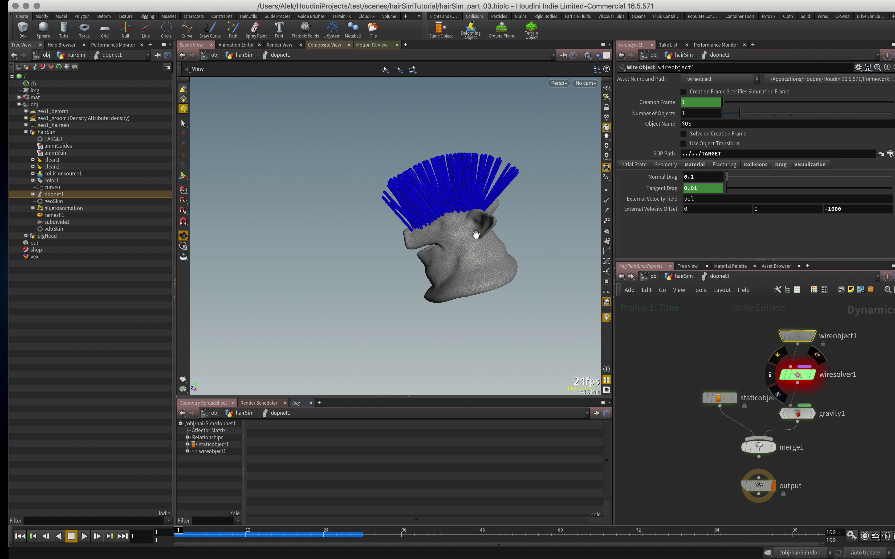
key(u)
double_click(688, 499)
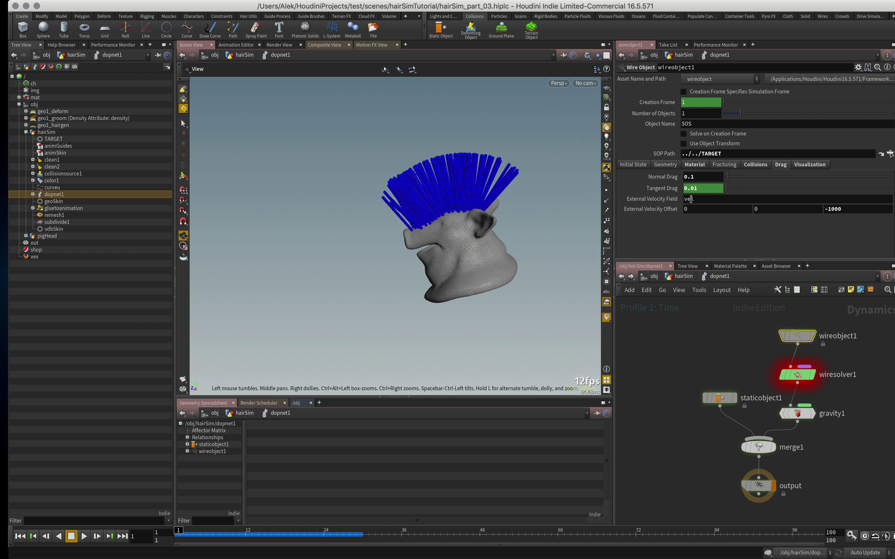
- In hairSim, combine remesh1 and TARGET with a new Merge node
key(u)
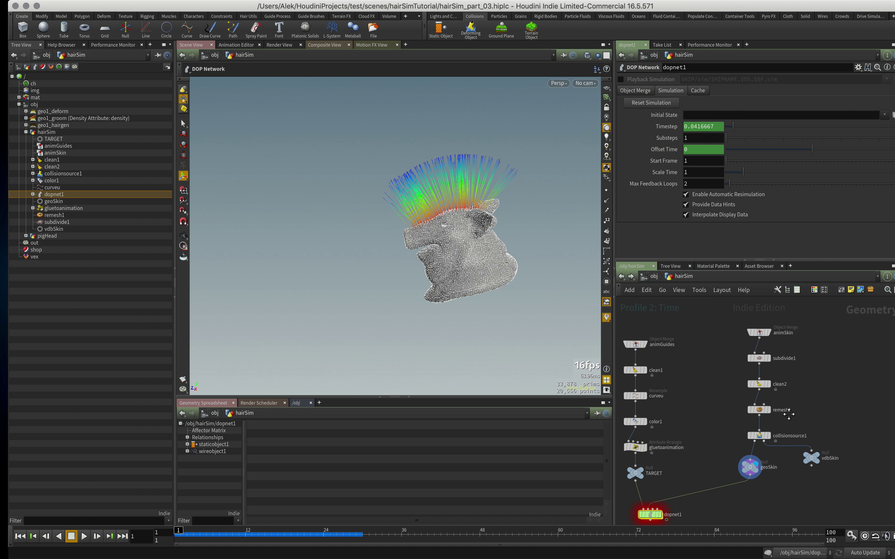
key(Tab)
text(m)
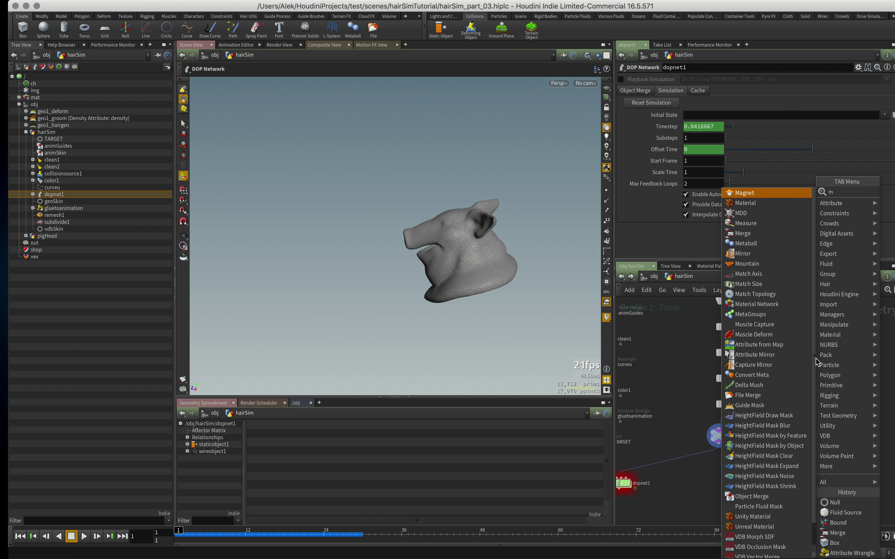
text(er)
click(775, 193)
click(839, 375)
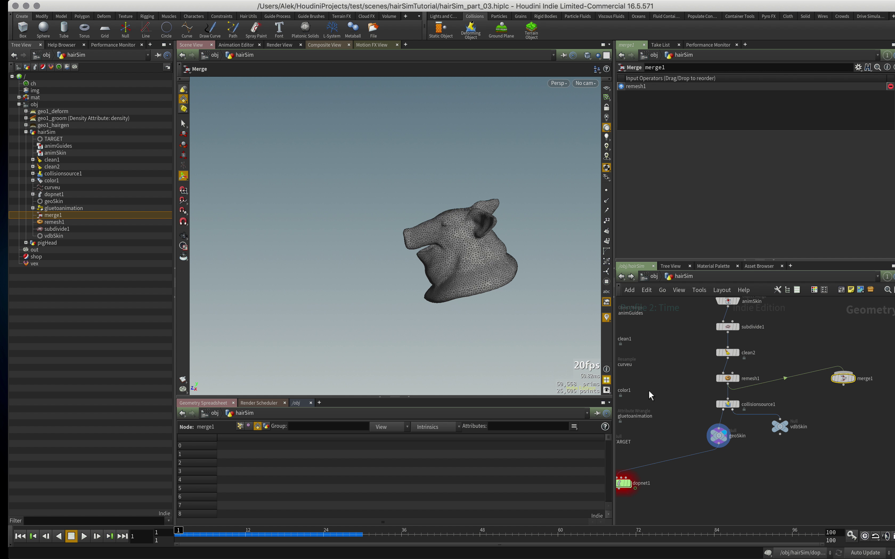
drag(751, 381, 726, 378)
- Append a Bound node under merge1 and template it as a wireframe guide
key(Tab)
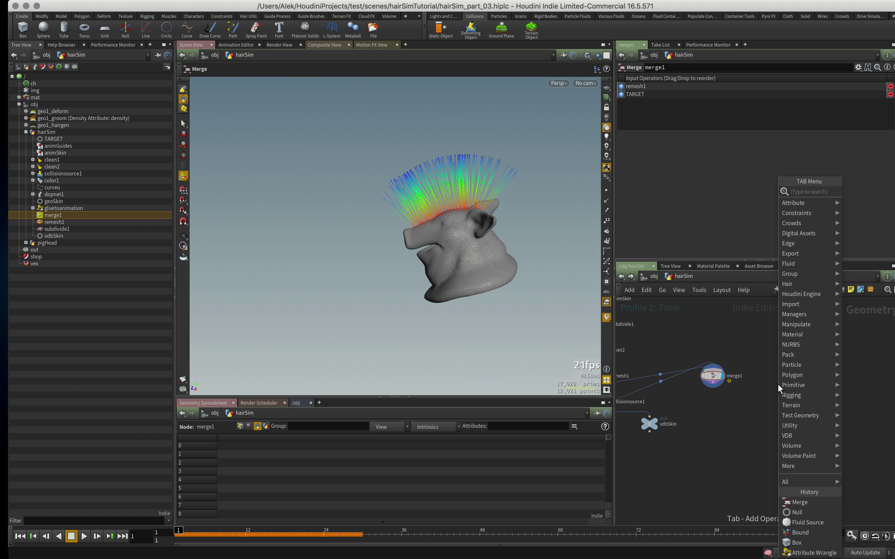
text(bo)
click(713, 203)
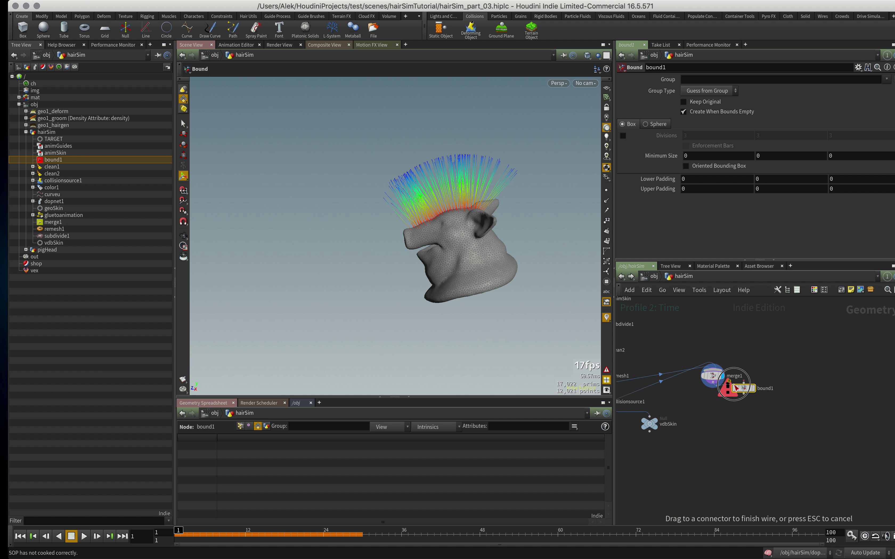
click(719, 401)
key(h)
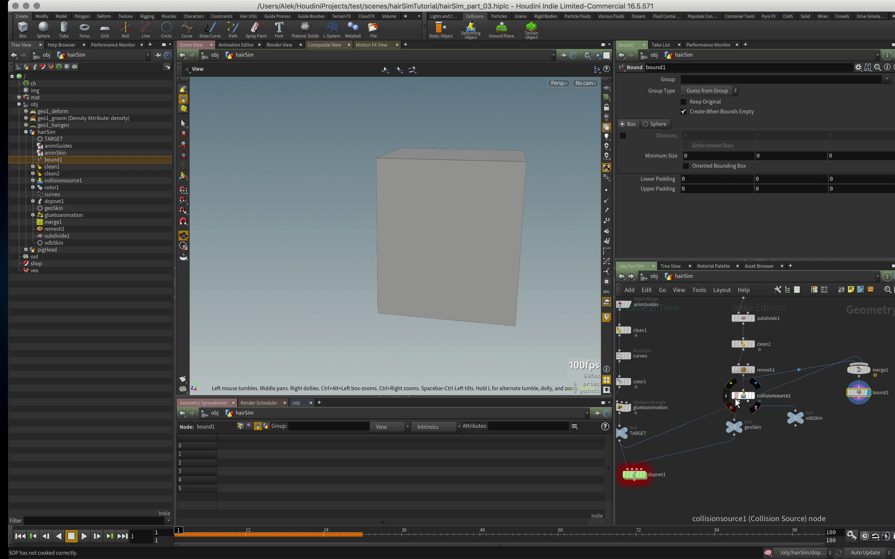
click(872, 371)
click(870, 403)
drag(437, 237, 466, 237)
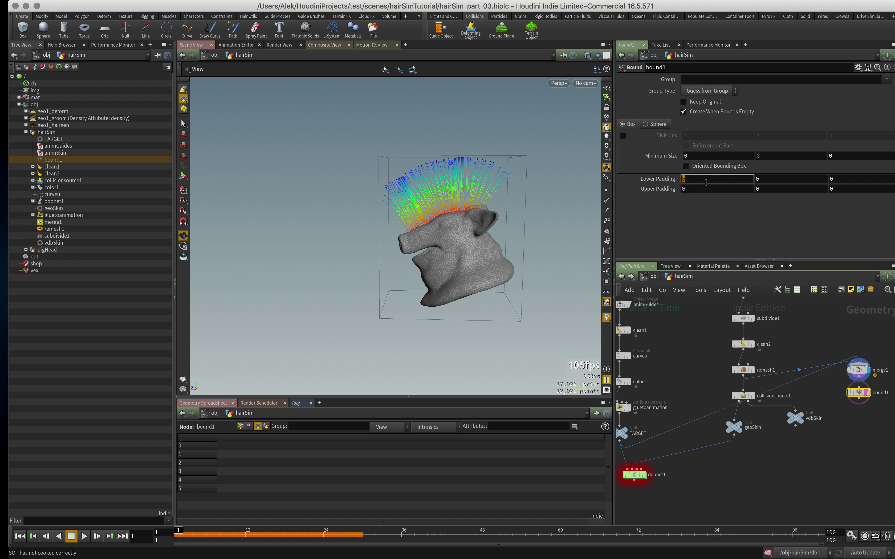
- Link Lower Padding Y and Z to the Lower Padding X value
right_click(706, 182)
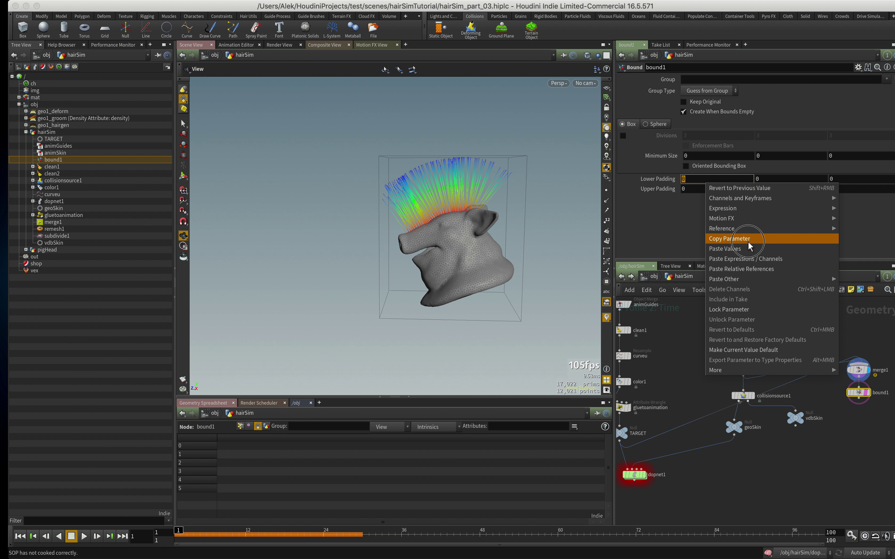
click(749, 235)
right_click(758, 180)
click(795, 265)
right_click(831, 180)
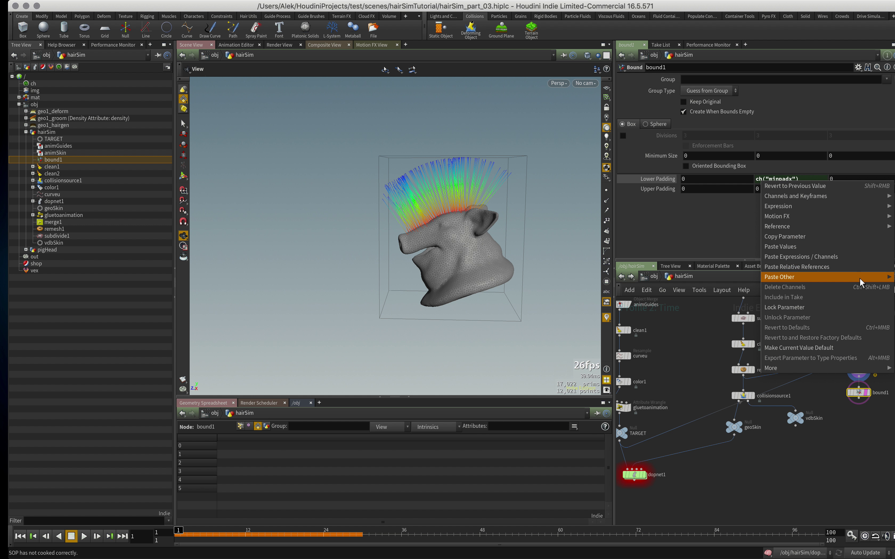
click(795, 265)
- Reference Upper Padding to Lower Padding and set the padding to 1 on all sides
right_click(648, 179)
click(670, 233)
right_click(665, 190)
click(681, 273)
ctrl+shift+click(692, 179)
text(1)
key(Return)
mouse_move(307, 132)
mouse_down()
mouse_move(370, 194)
mouse_move(437, 202)
mouse_up()
key(Tab)
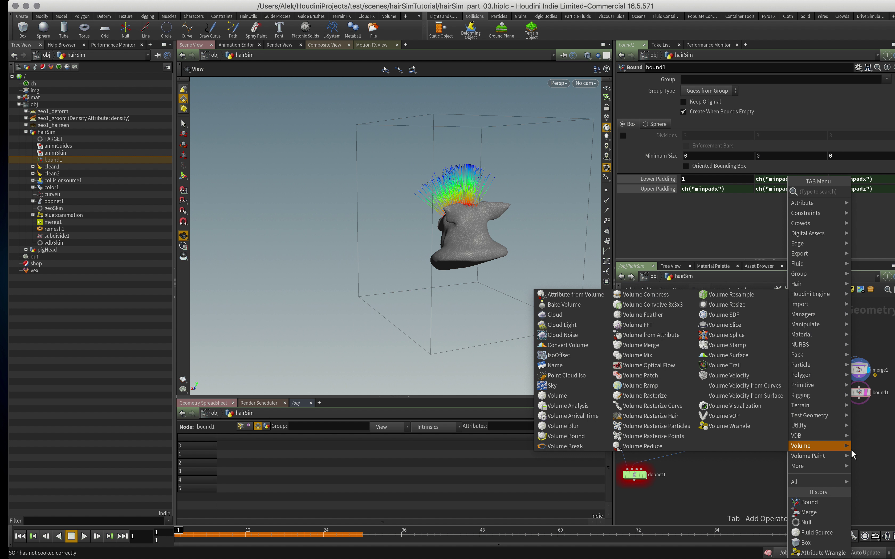
- Add a Fluid Source fed by bound1 and initialize it as a velocity source
click(736, 202)
click(863, 415)
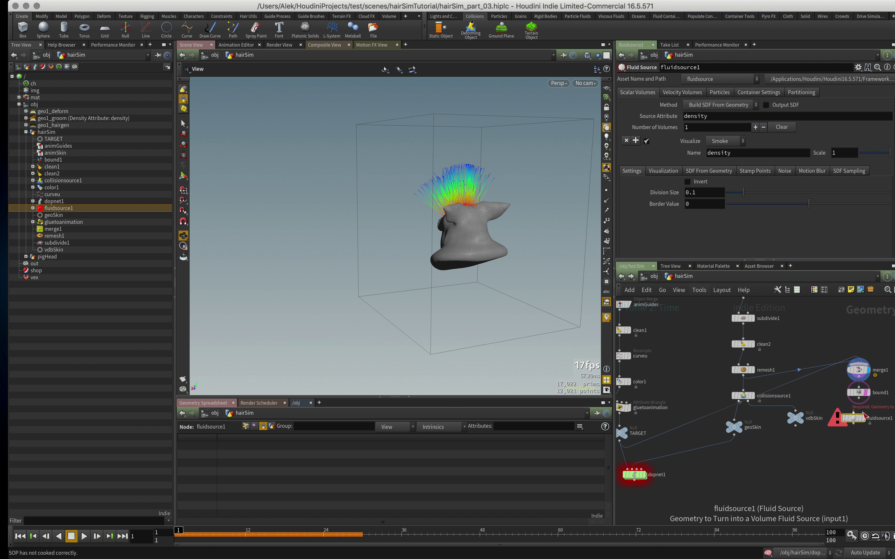
click(853, 413)
click(759, 93)
click(705, 105)
click(705, 198)
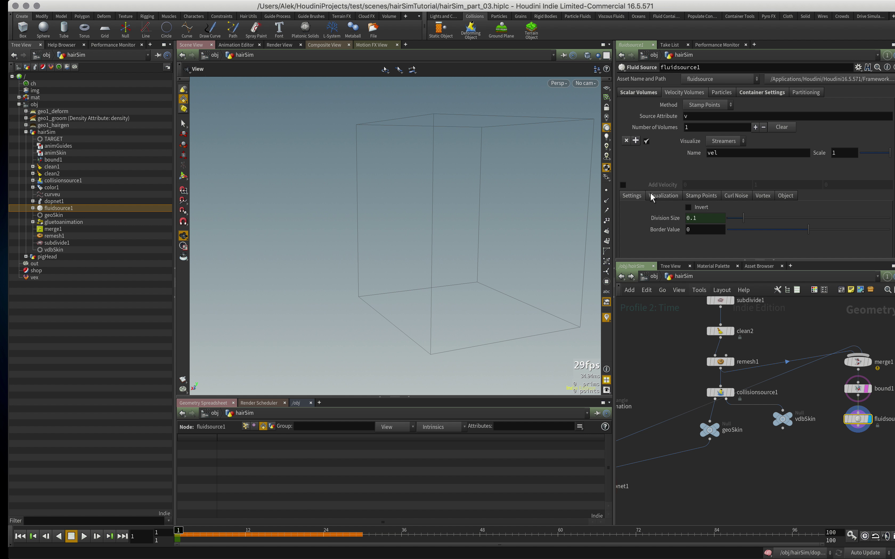
- Set the source velocity to 0 upward and 1 in Z, with Division Size 0.3
text(0)
key(Tab)
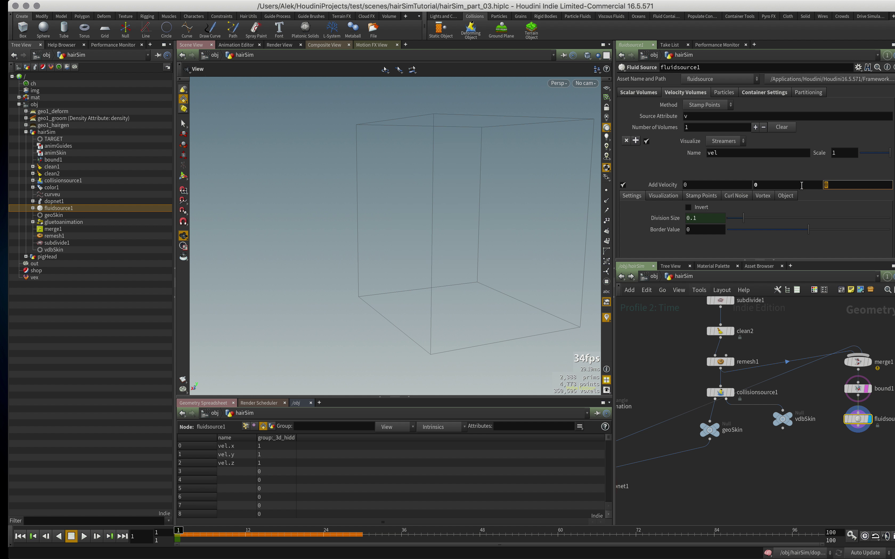
text(1)
key(Return)
mouse_move(569, 200)
alt+mouse_down()
mouse_move(553, 221)
mouse_move(652, 200)
alt+mouse_up()
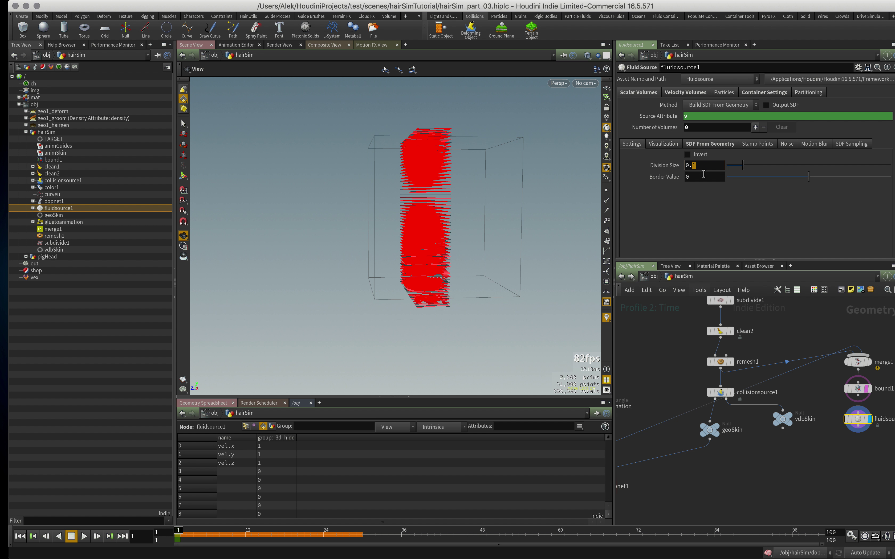
text(3)
key(Return)
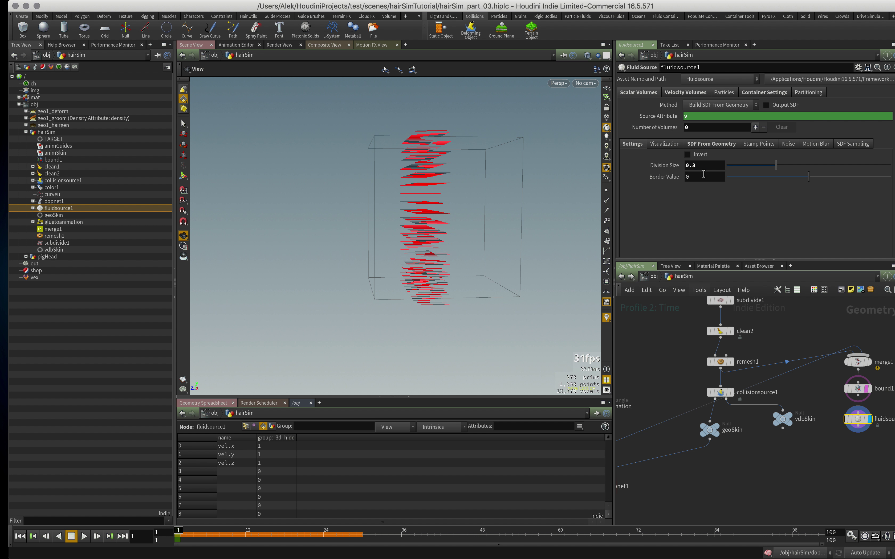
- In the noise settings, switch the velocity method to Stamp Points
click(788, 144)
click(768, 553)
drag(464, 208, 455, 209)
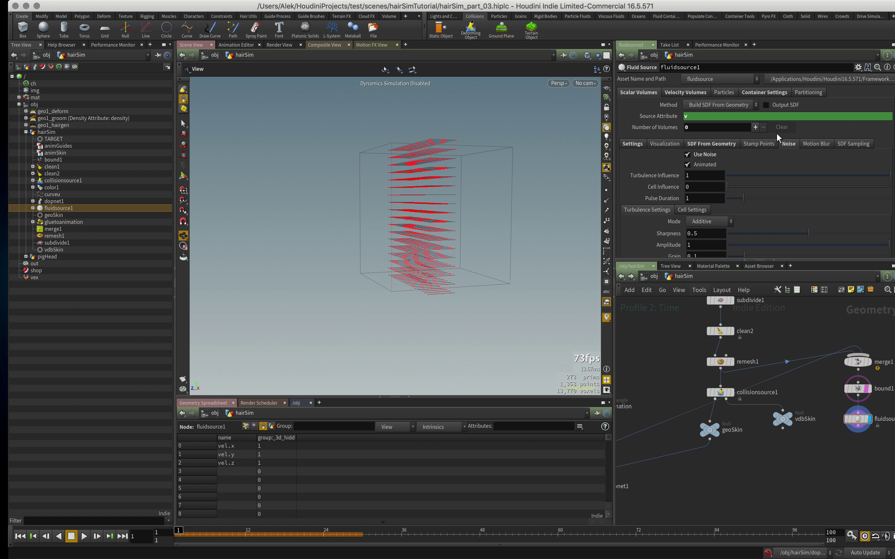
right_click(693, 161)
click(721, 185)
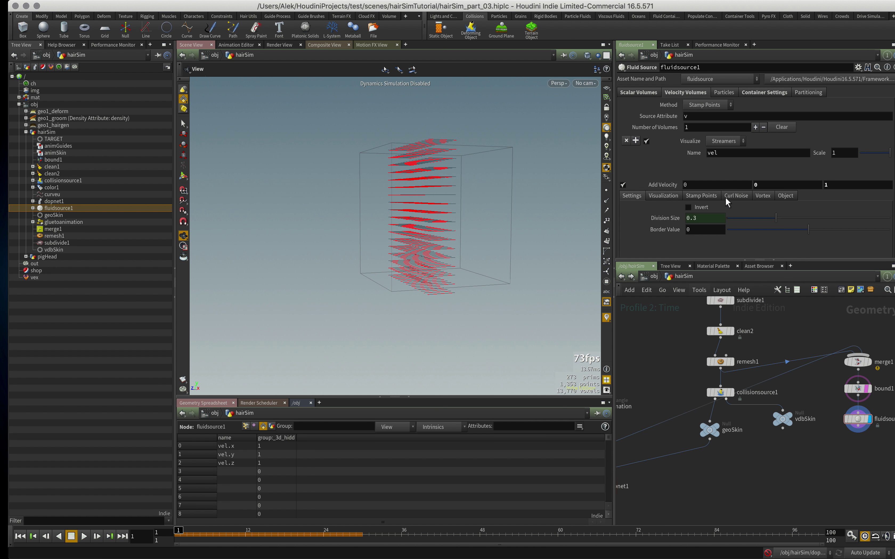
mouse_move(539, 303)
mouse_down()
mouse_move(571, 276)
mouse_move(326, 294)
mouse_move(350, 285)
mouse_up()
- Play to preview the velocity streamers, then rewind and hide the preview
click(84, 536)
mouse_move(466, 222)
mouse_down()
mouse_move(475, 216)
mouse_move(471, 259)
mouse_move(371, 254)
mouse_move(508, 250)
mouse_up()
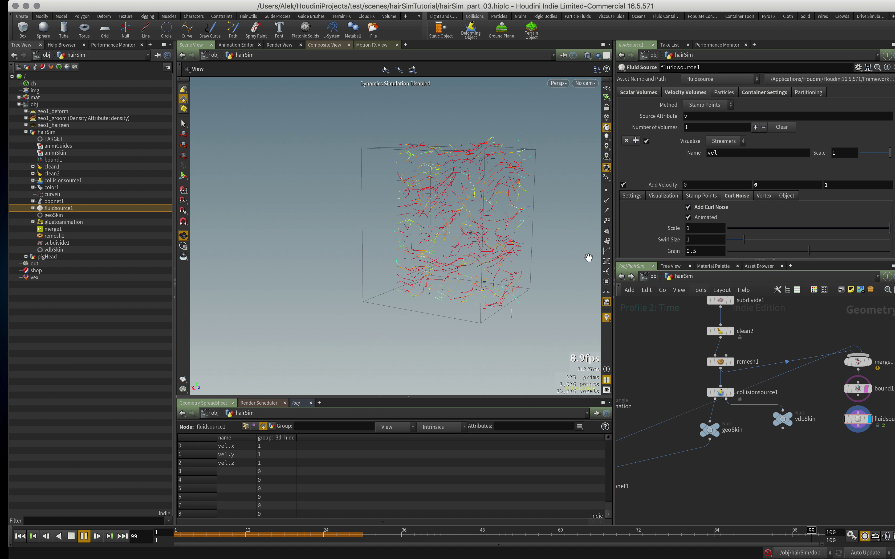
click(20, 537)
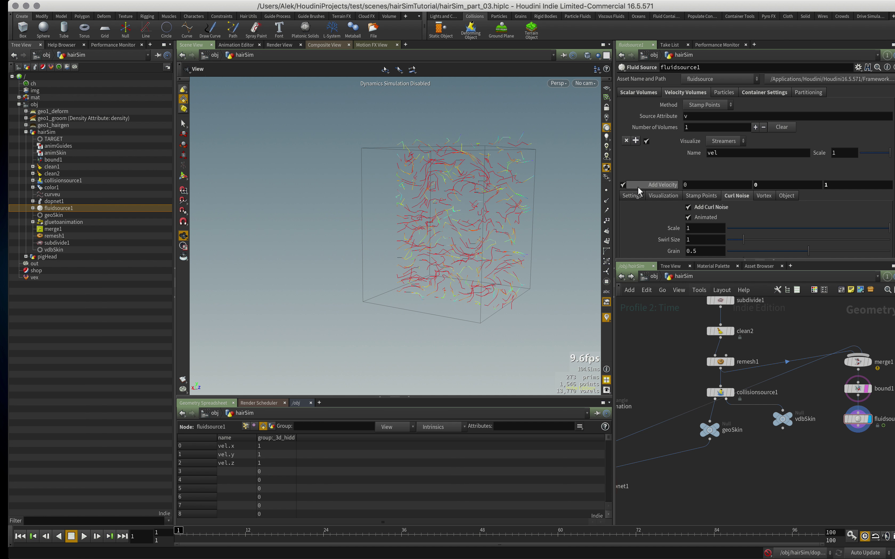
click(646, 141)
- Add a Null node to hairSim, rename it wind, and inspect its vel volumes
key(Tab)
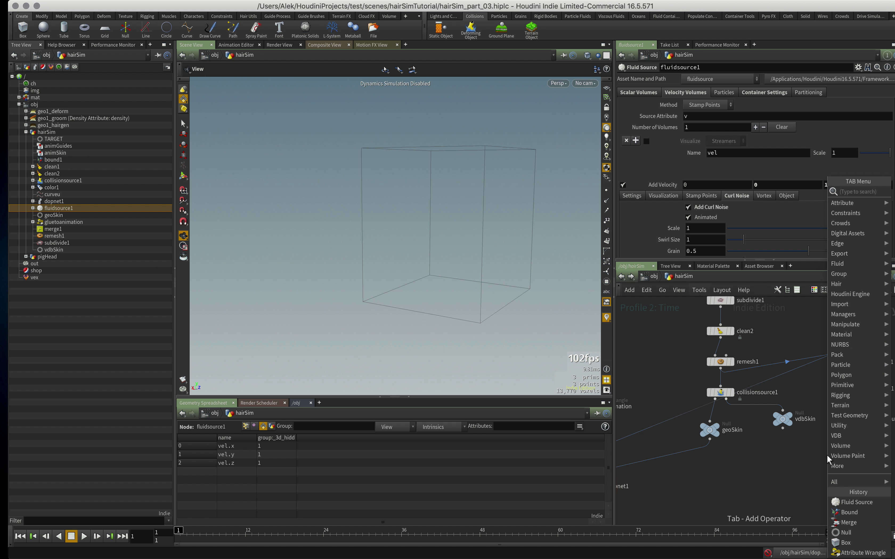
text(null)
key(Return)
click(858, 469)
double_click(876, 463)
text(wind)
key(Return)
middle_click(858, 464)
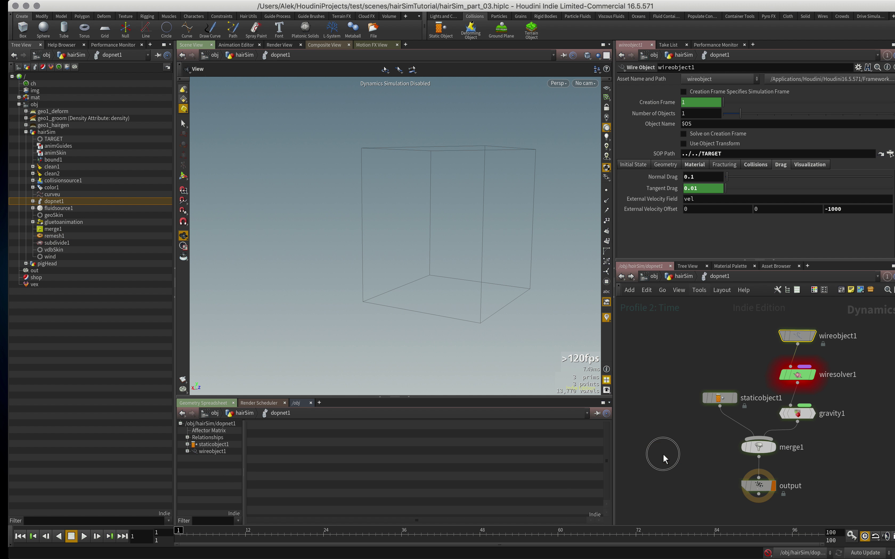
- Insert a SOP Vector Field node between gravity1 and merge1
middle_drag(793, 453, 738, 465)
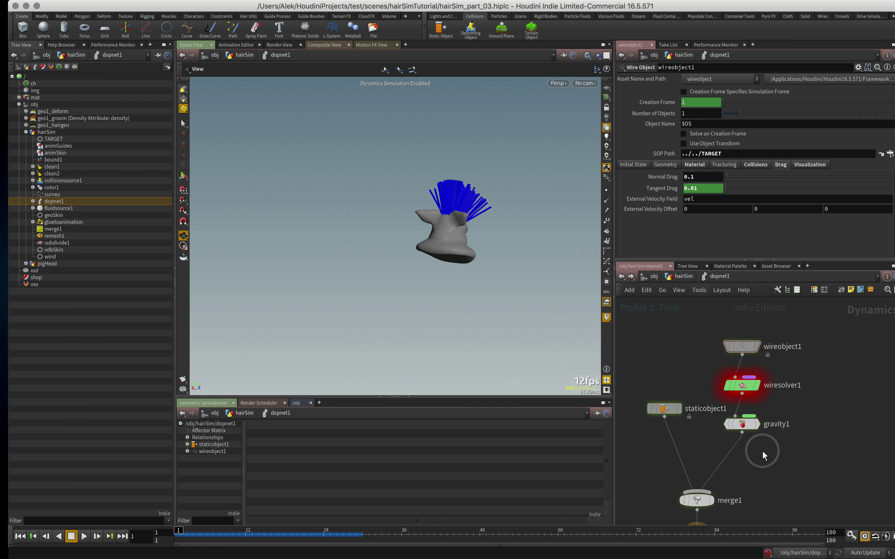
key(Tab)
click(710, 315)
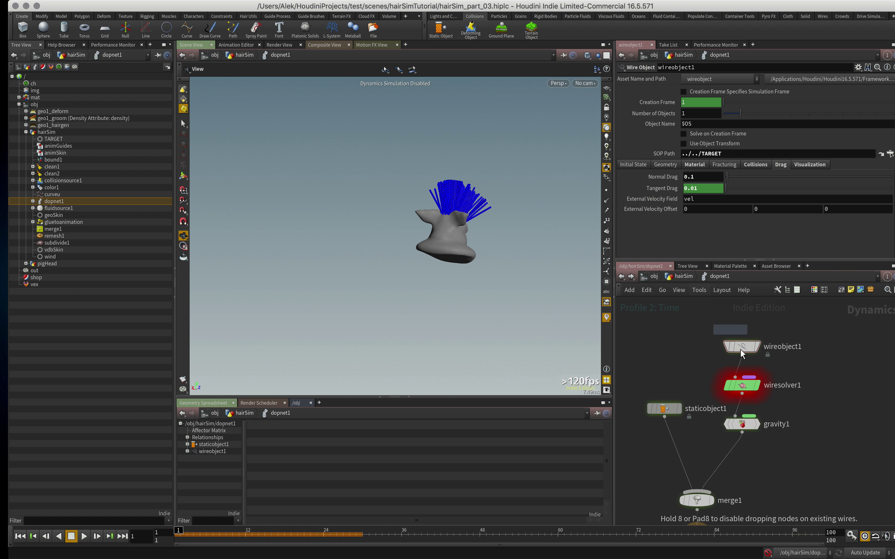
click(738, 459)
scroll(790, 180, up, 5)
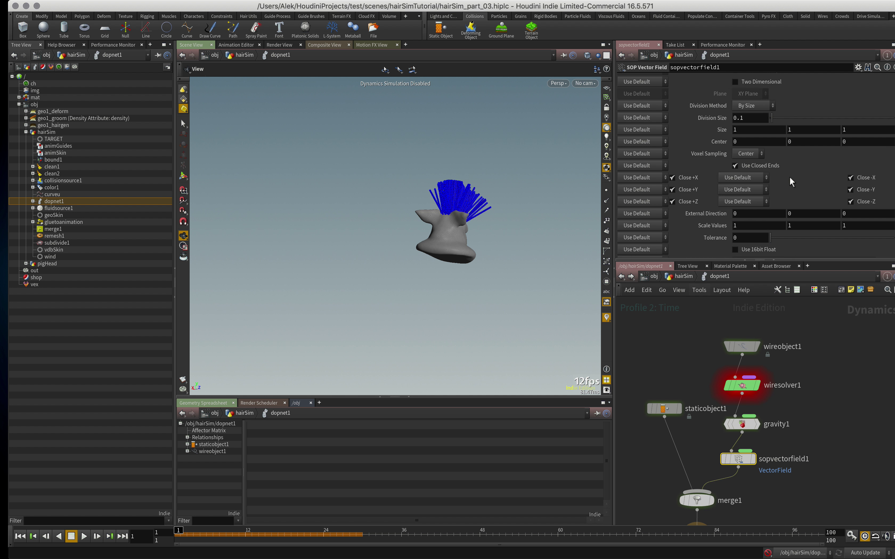
scroll(747, 97, up, 5)
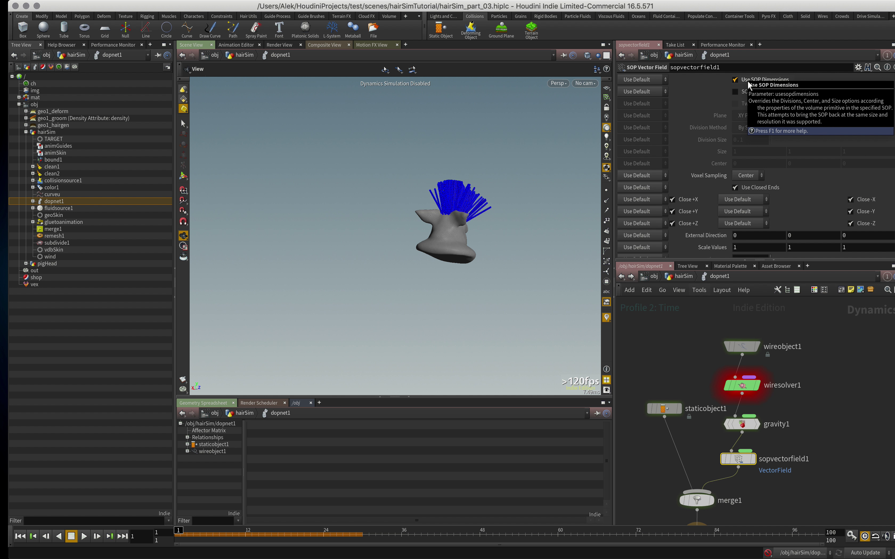
drag(699, 7, 691, 8)
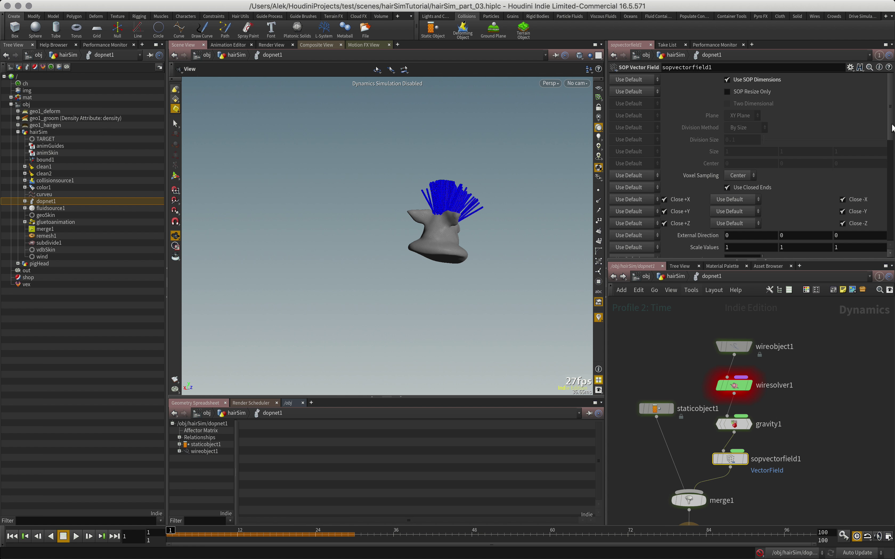
scroll(885, 170, down, 5)
scroll(885, 170, down, 3)
- Point the SOP Path to /obj/hairSim/wind and set Time and SOP Path to Set Always
click(883, 120)
click(440, 99)
click(809, 337)
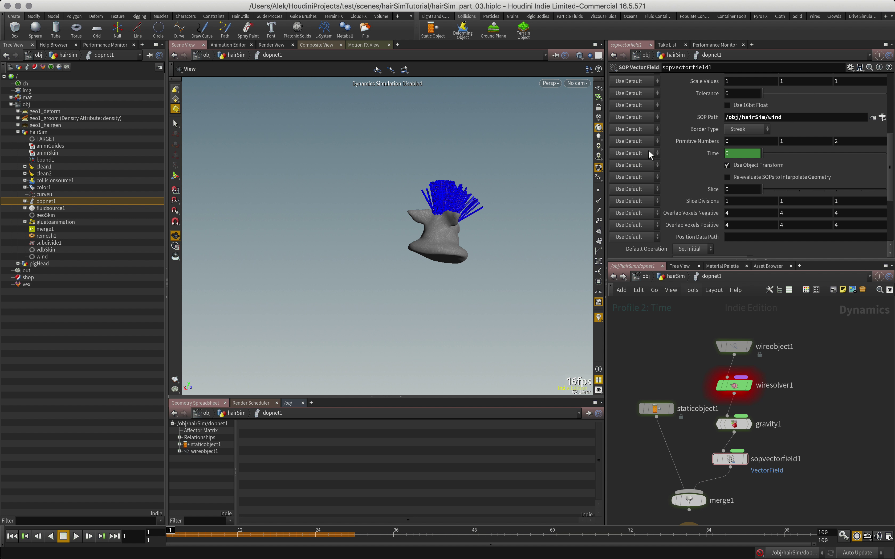
click(633, 153)
click(628, 174)
click(634, 117)
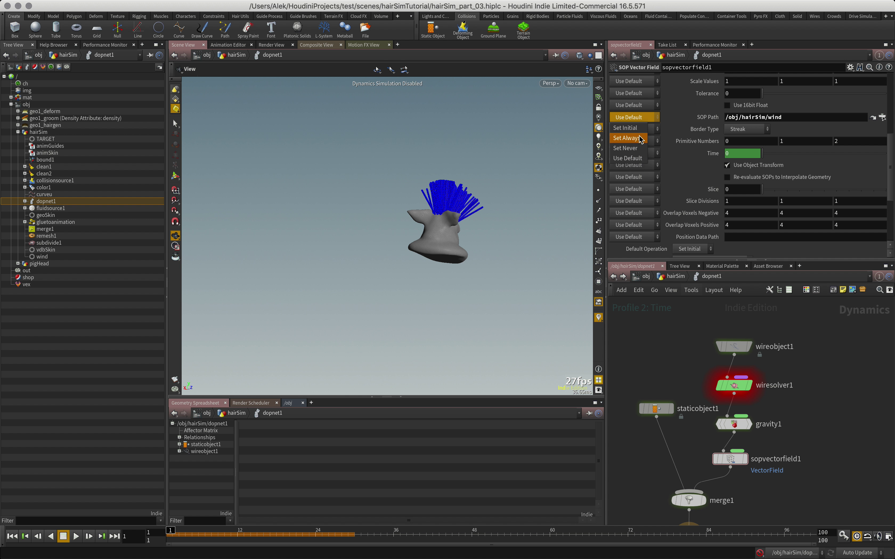
click(641, 138)
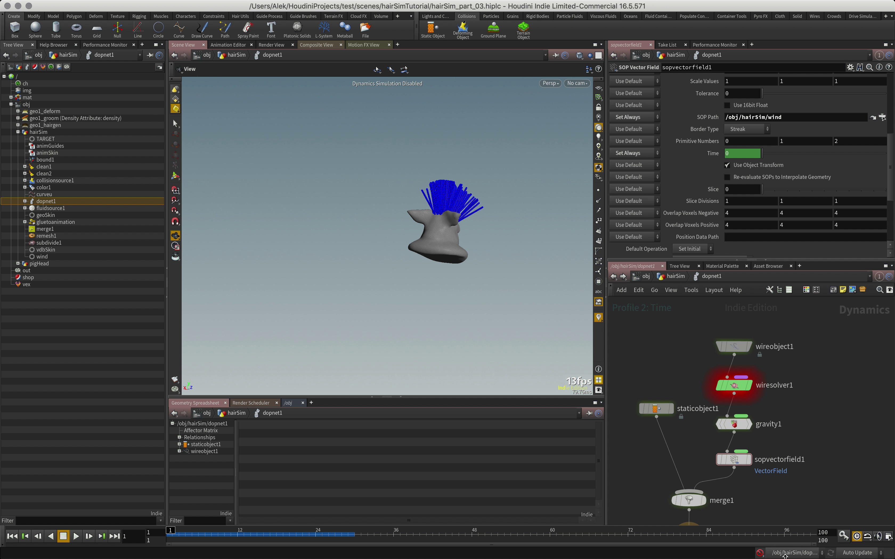
- Add a Vector Field Visualization wired to the vector field, drawn as streamers
key(Tab)
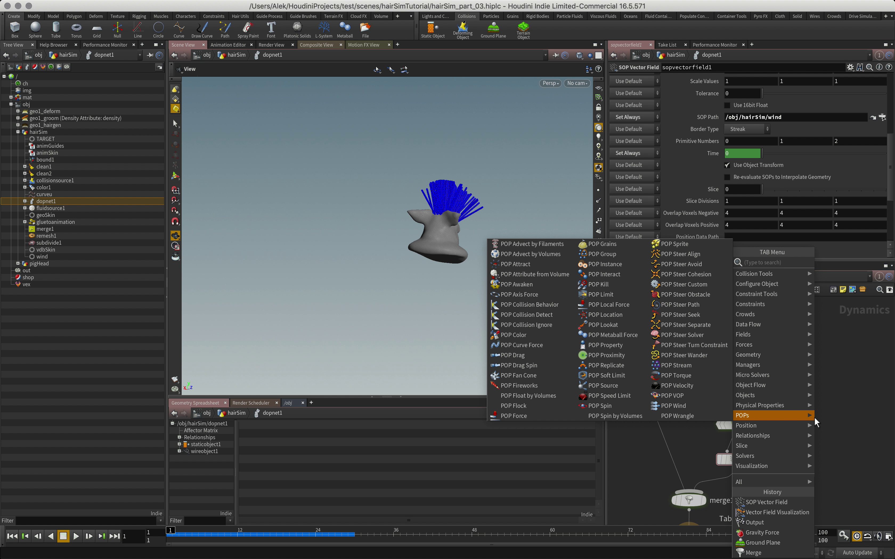
click(686, 381)
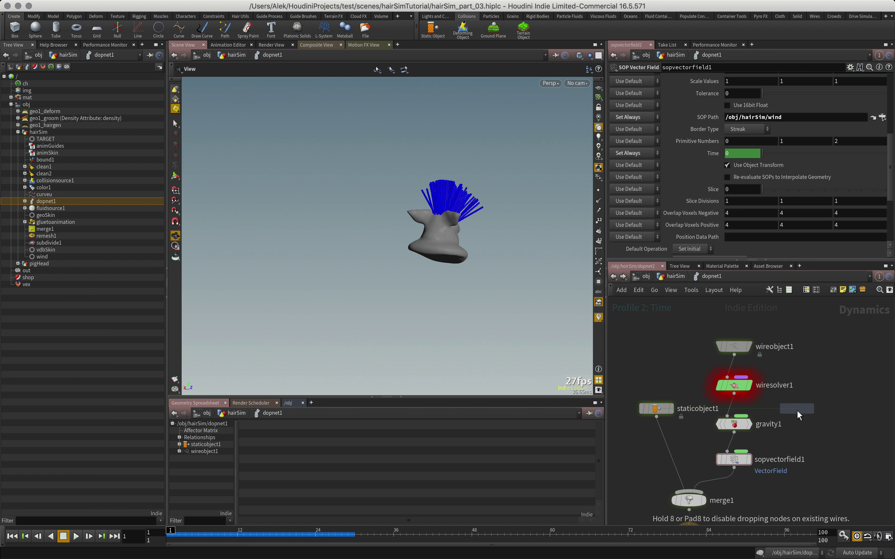
click(797, 415)
click(675, 79)
alt+drag(545, 275, 577, 281)
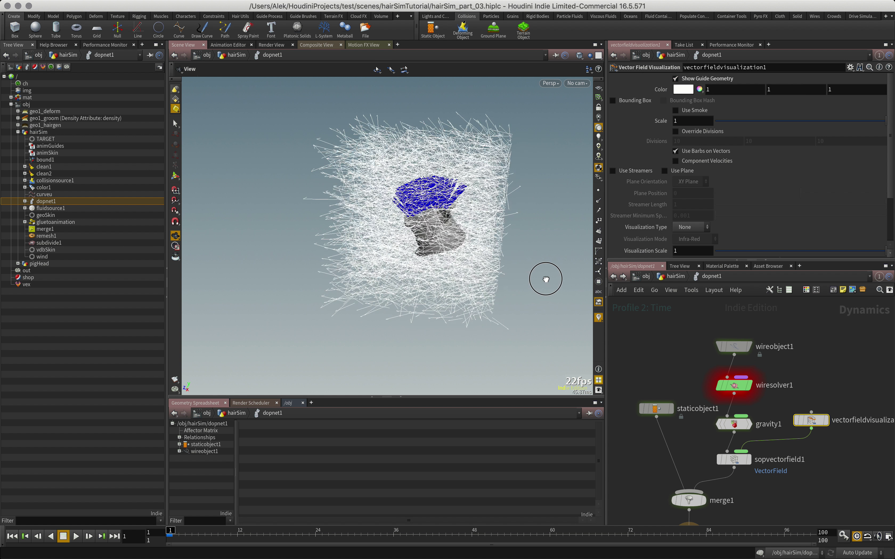
click(613, 171)
alt+drag(413, 246, 490, 228)
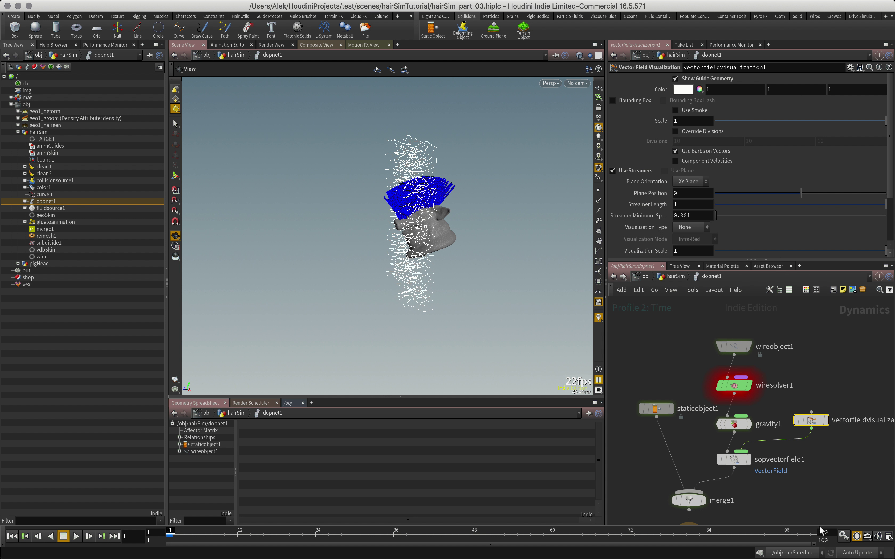
- Select sopvectorfield1's Data Name to rename it to wind
scroll(813, 514, down, 2)
click(756, 448)
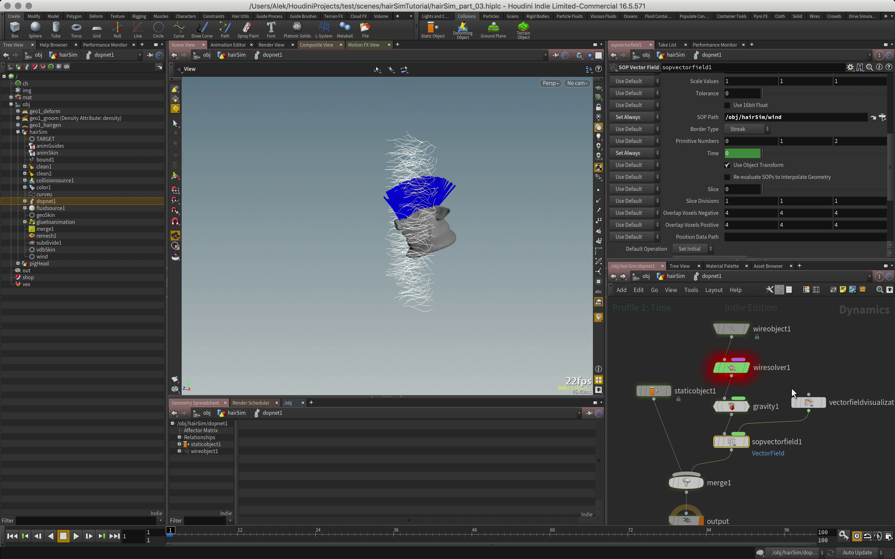
scroll(782, 417, down, 1)
double_click(721, 209)
- Set wireobject1's External Velocity Field to wind and rewind to frame 1
click(738, 339)
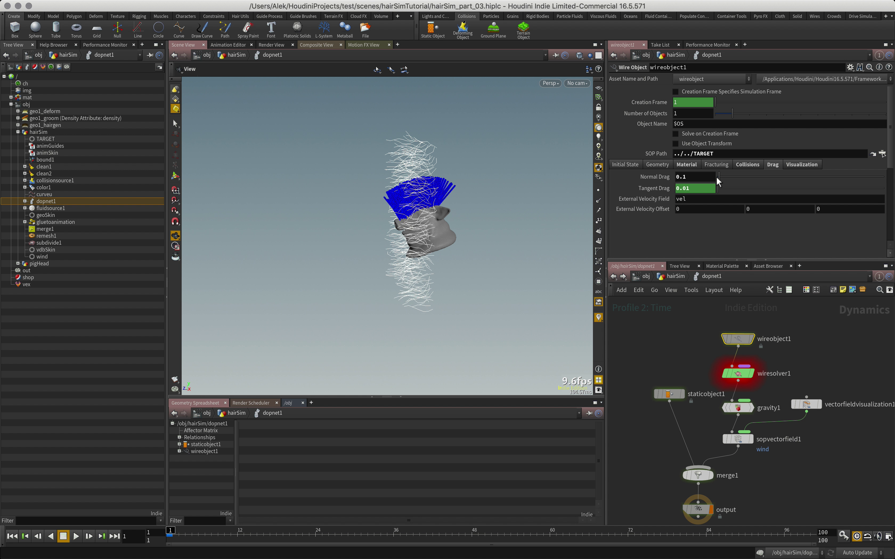
text(wind)
key(Return)
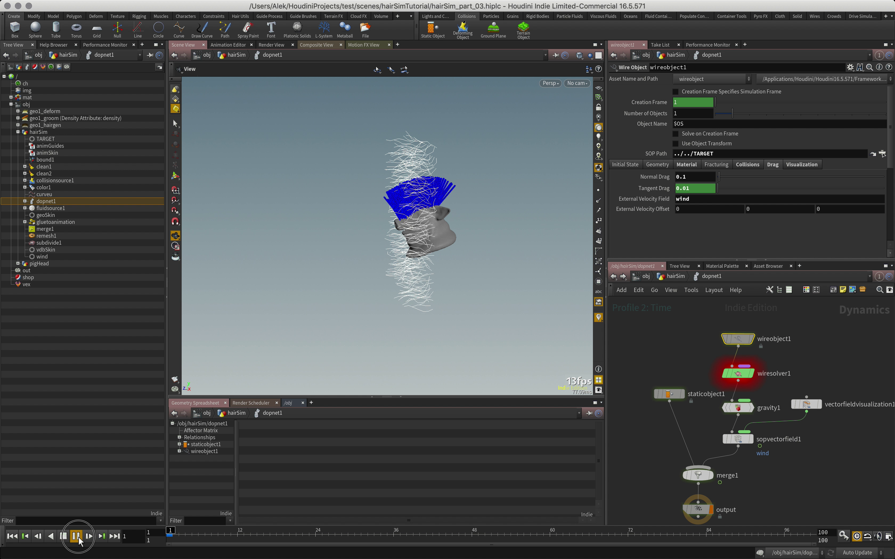
click(12, 536)
click(843, 209)
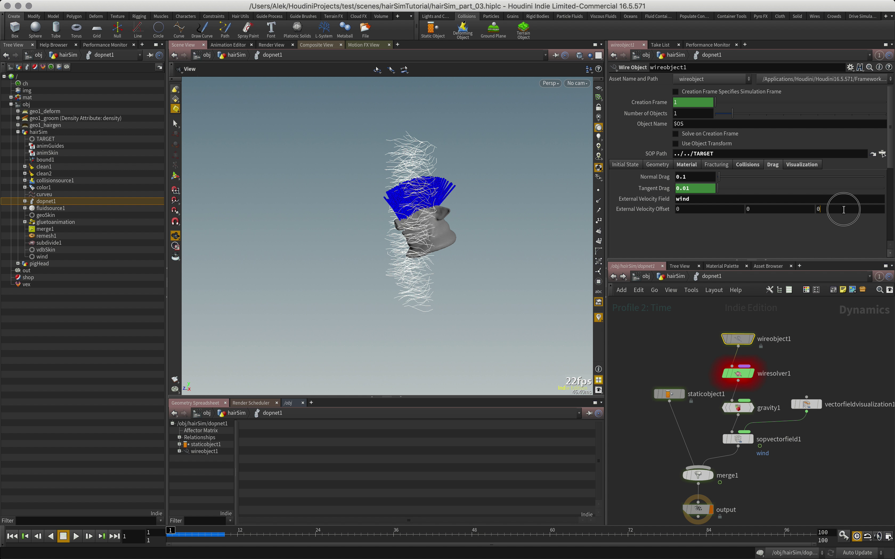
- Link sopvectorfield1's Y and Z Scale Values to Scale Values X
click(738, 439)
scroll(744, 148, down, 3)
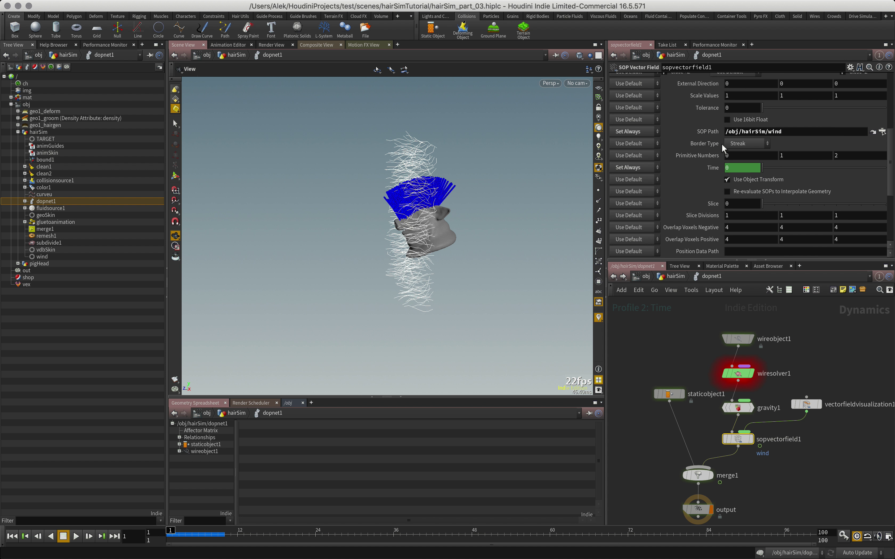
scroll(743, 134, down, 3)
right_click(743, 135)
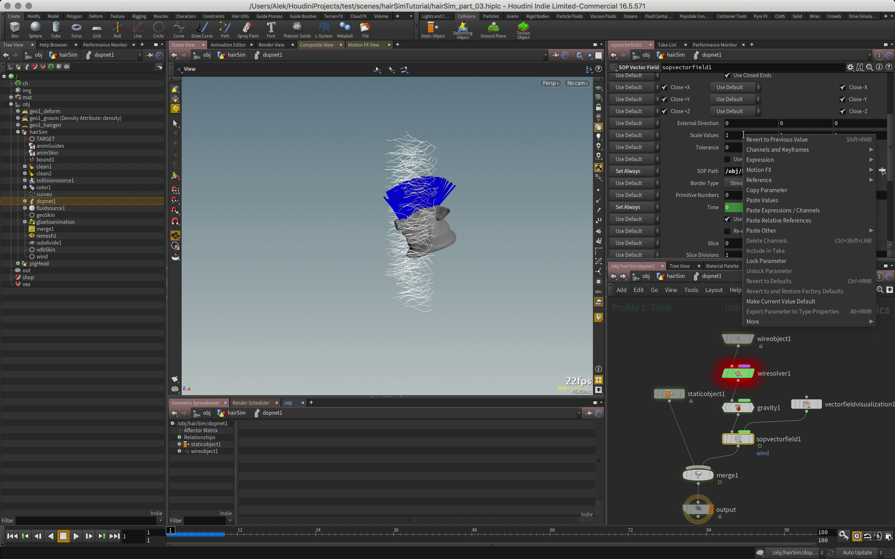
click(769, 221)
right_click(738, 137)
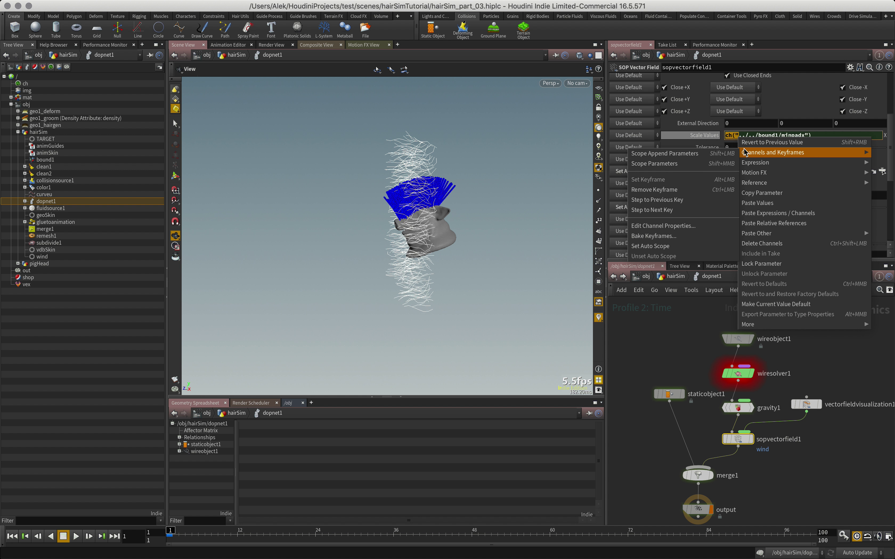
right_click(747, 137)
key(Escape)
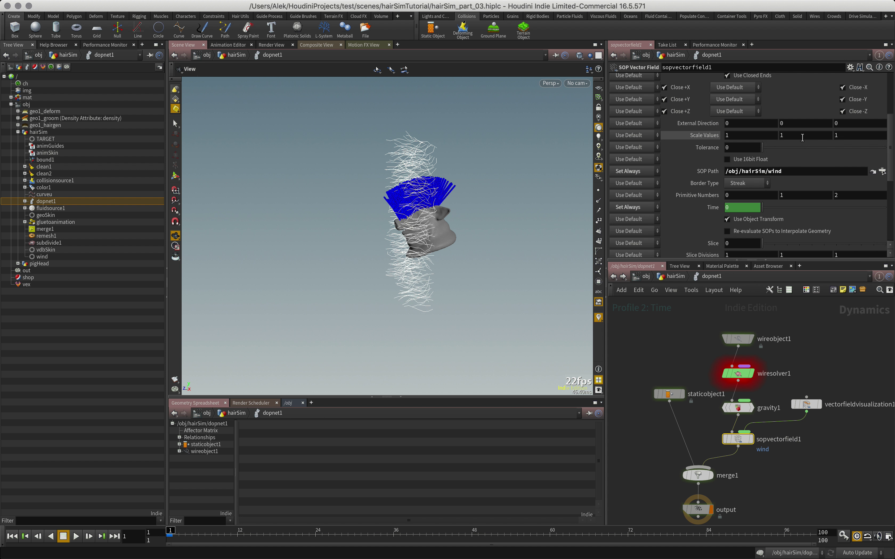
right_click(748, 136)
click(768, 178)
click(735, 138)
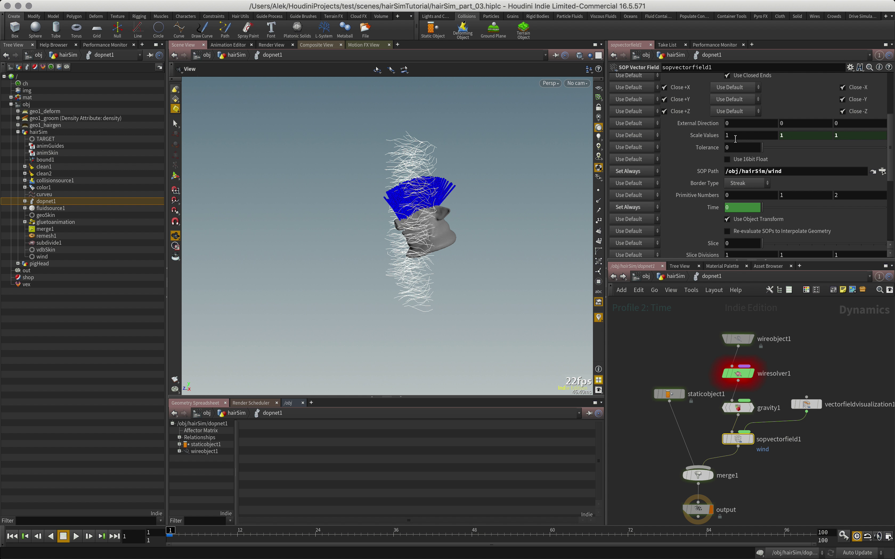
text(000)
- Play the hair simulation from frame 1 to watch the wind sweep it sideways
click(698, 510)
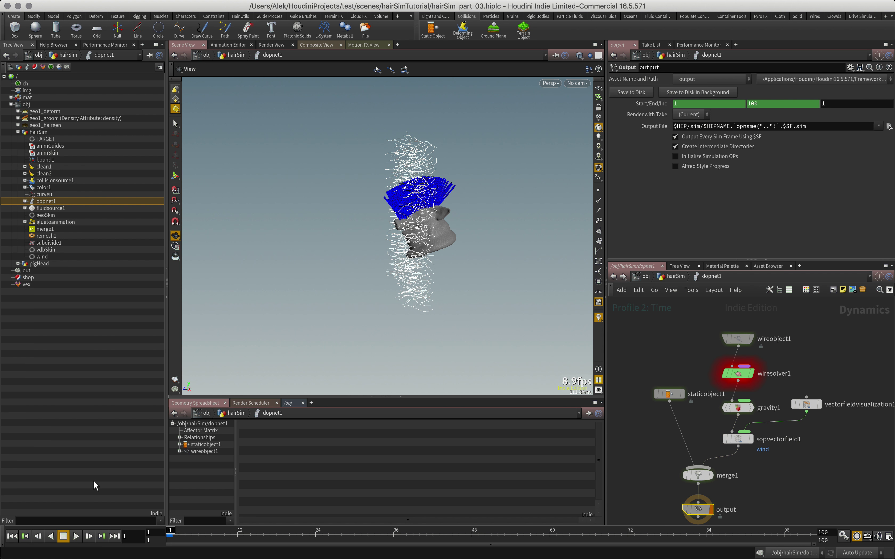
click(75, 536)
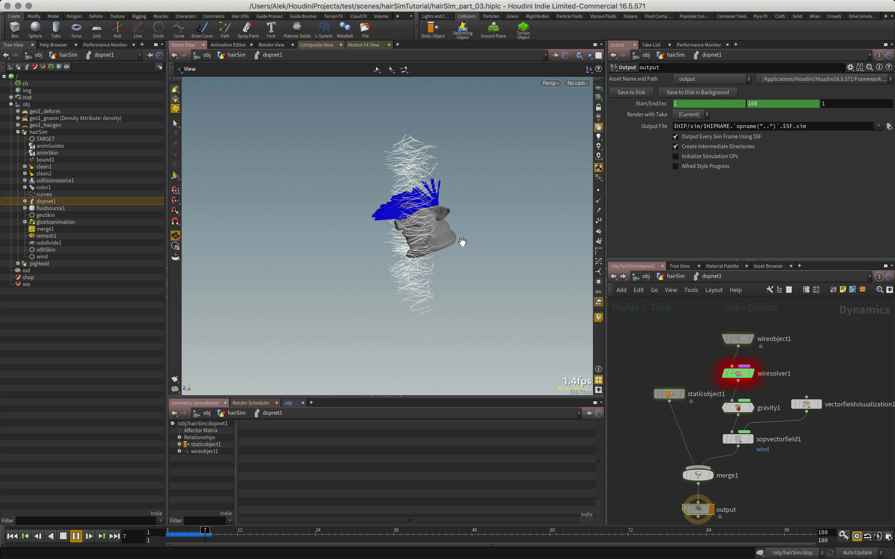
key(Escape)
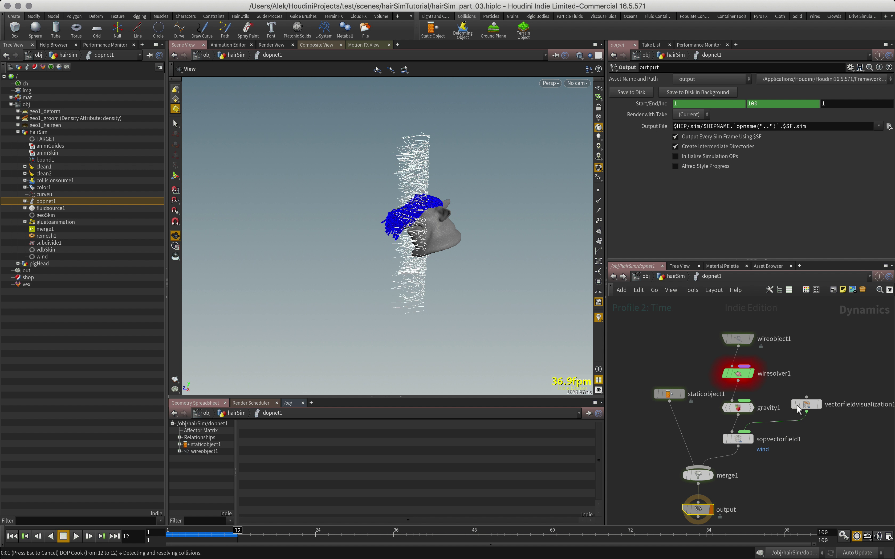
click(677, 277)
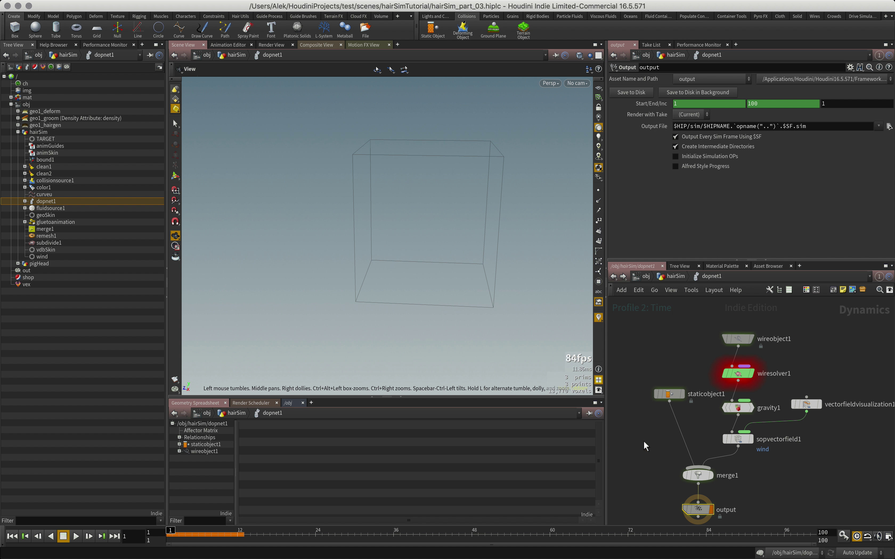
click(77, 537)
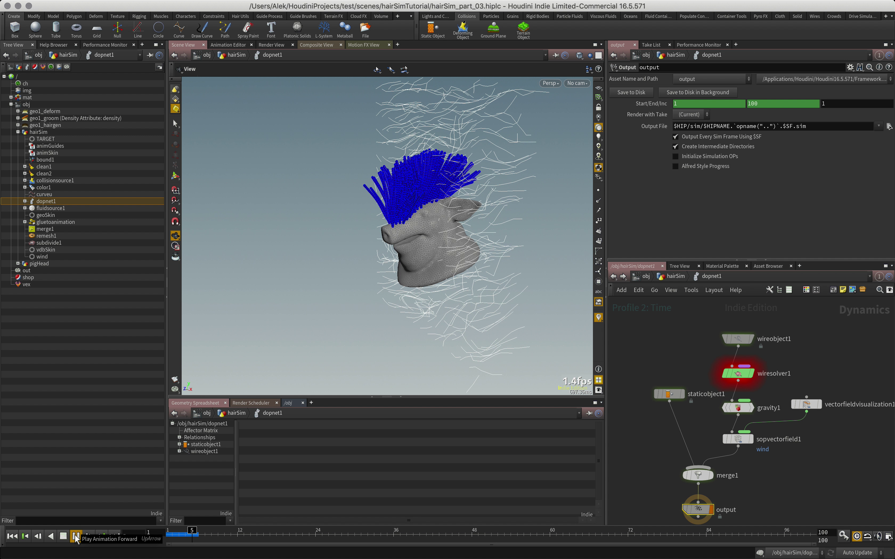
click(63, 537)
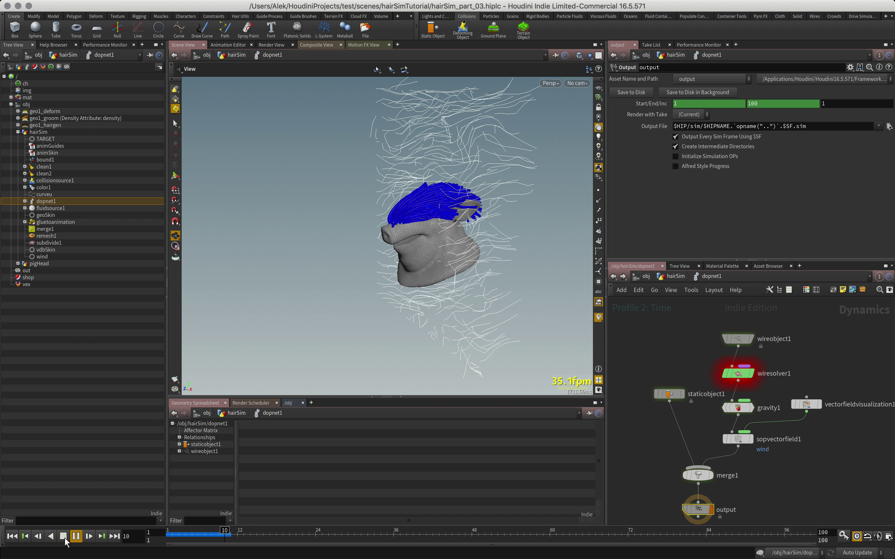
- Turn off guide geometry on vectorfieldvisualization1 to hide the wind streamers
click(797, 413)
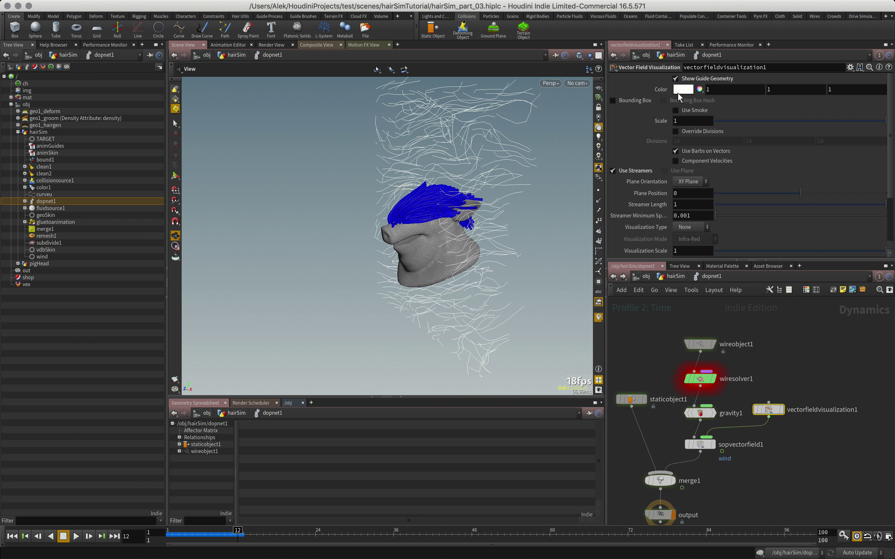
click(675, 79)
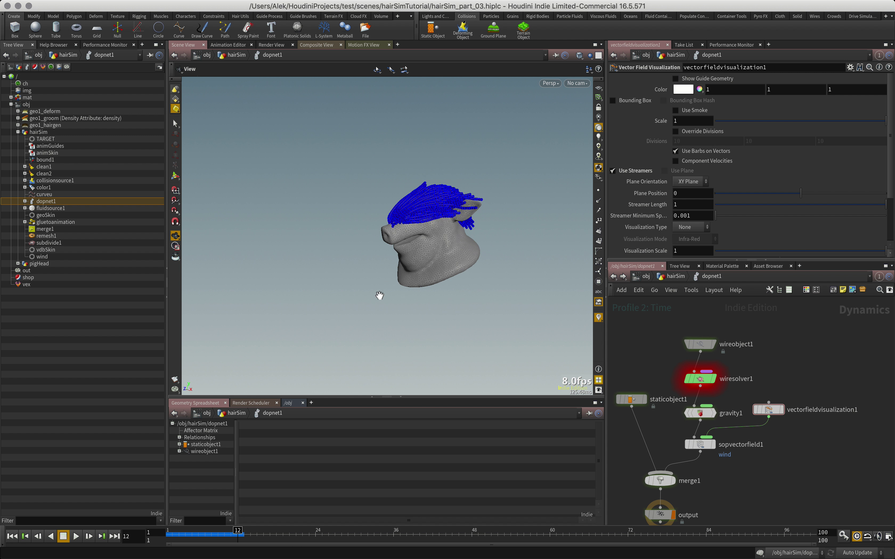
drag(380, 296, 391, 281)
- Render a 100-frame flipbook of the wind-blown hair simulation
click(175, 379)
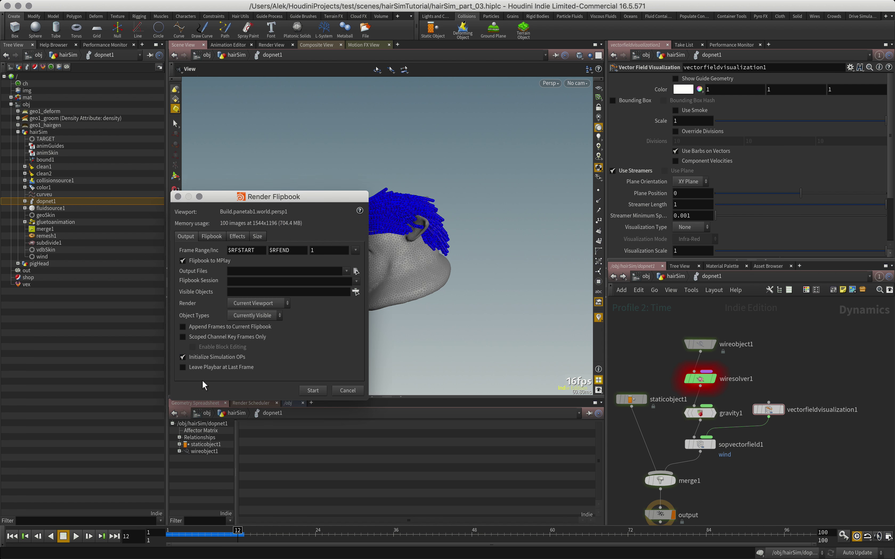
click(257, 235)
click(185, 235)
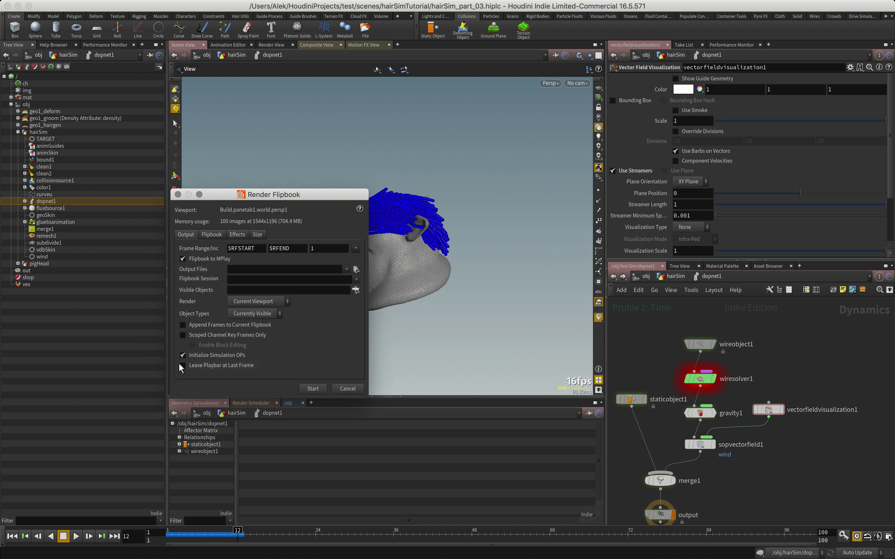
click(313, 389)
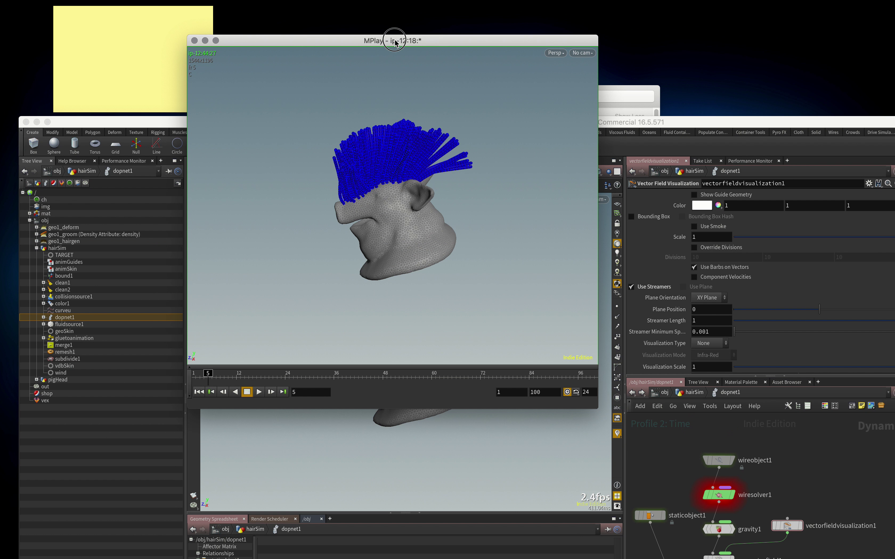
click(672, 65)
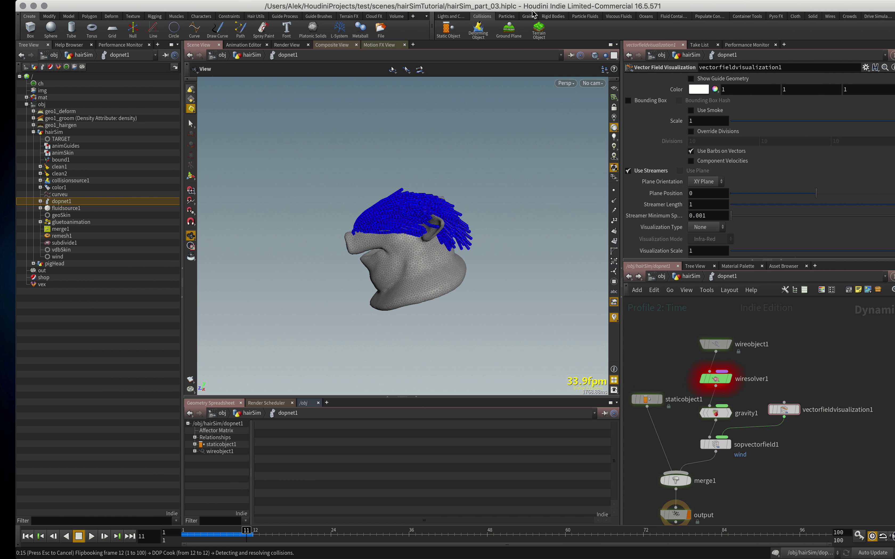
key(super+Tab)
key(super+Tab)
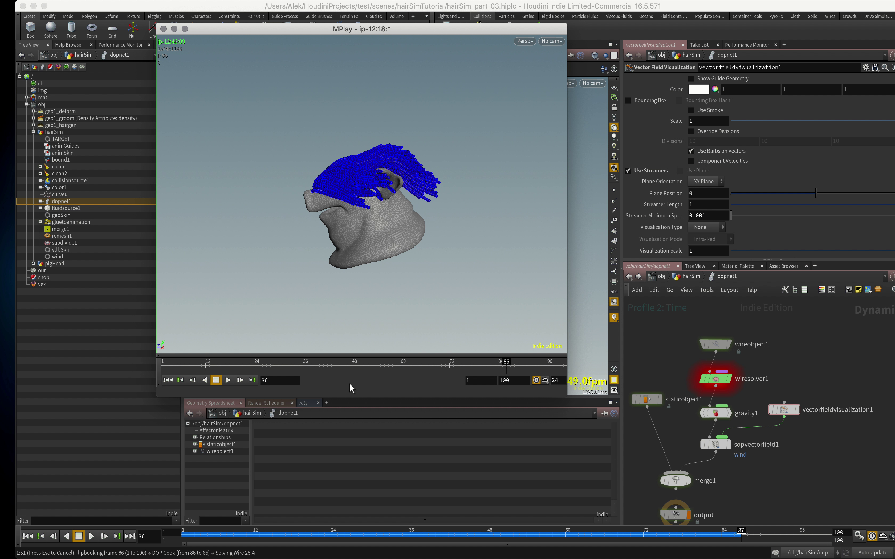
- Play and scrub the flipbook in MPlay to review the hair blowing sideways
click(228, 381)
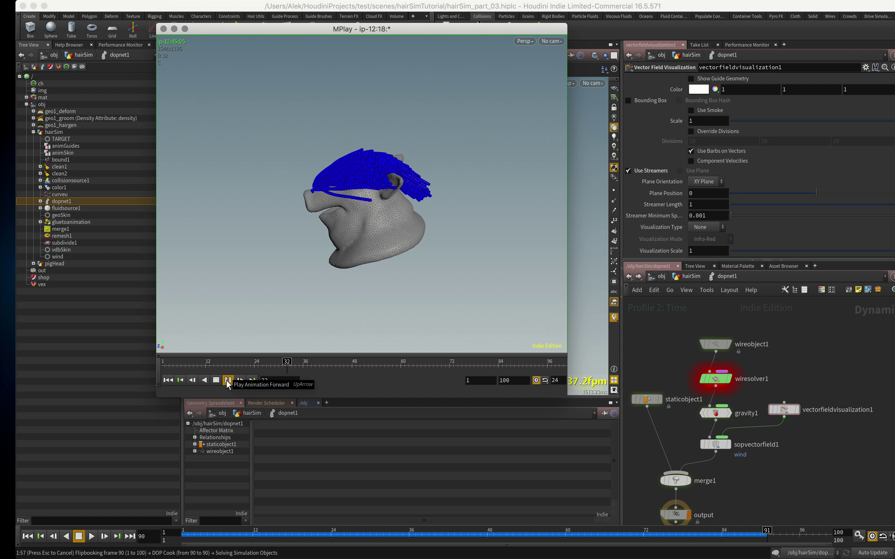
click(218, 381)
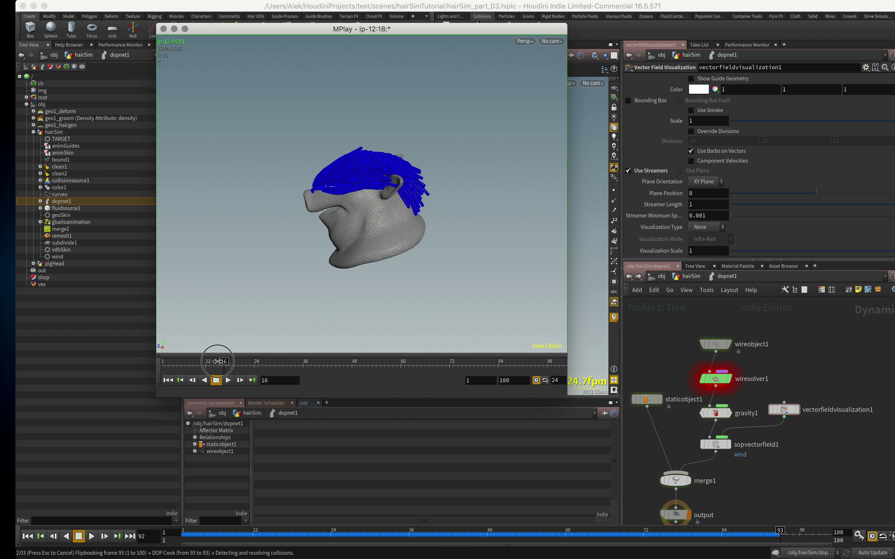
click(174, 377)
drag(176, 375, 281, 372)
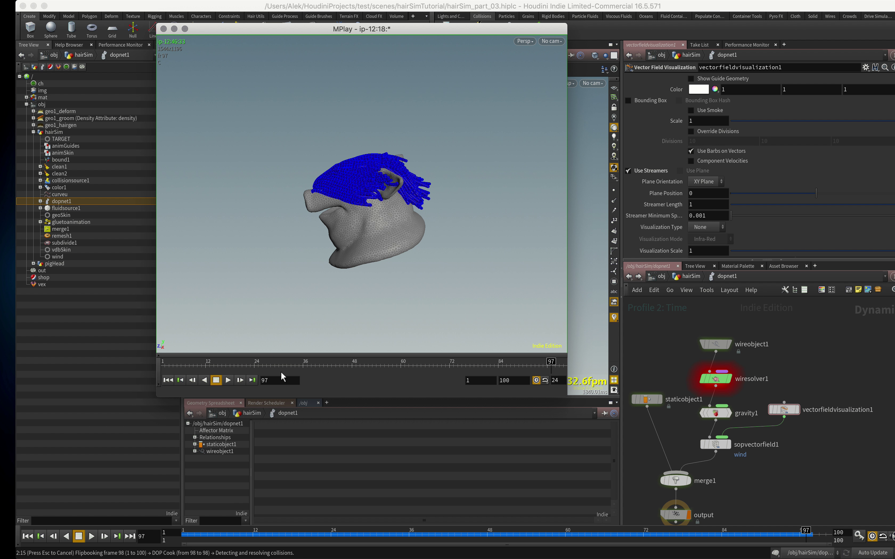
click(228, 380)
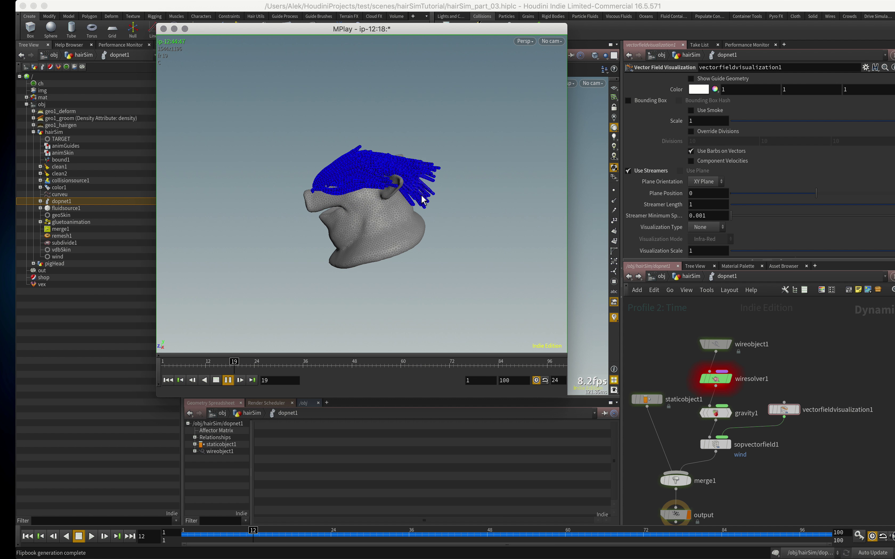
click(228, 380)
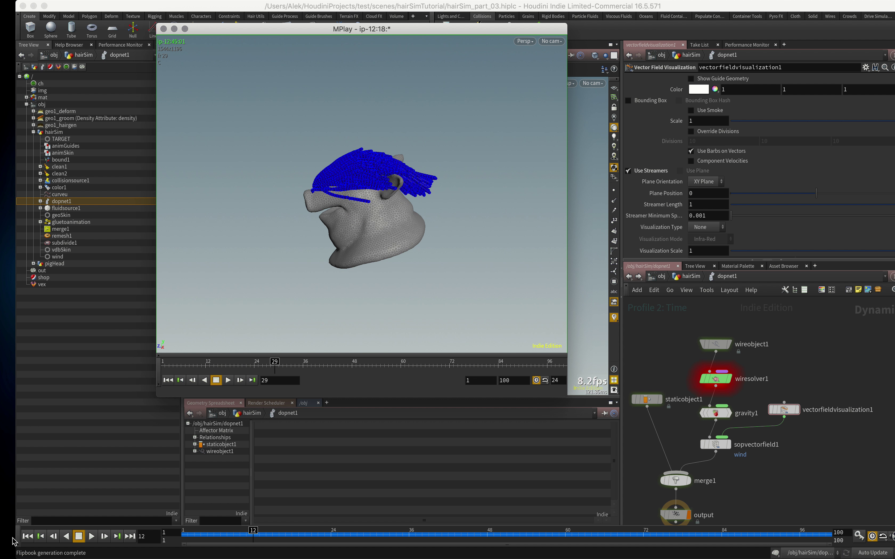
- Save the scene as hairSim_part_04_wind.hiplc, overwriting the existing file
click(28, 536)
click(99, 5)
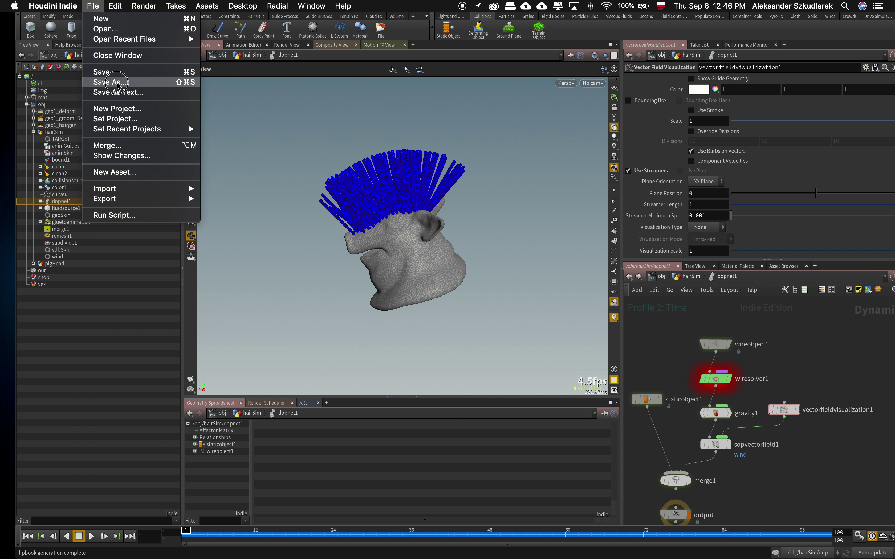
click(111, 82)
click(190, 111)
click(292, 230)
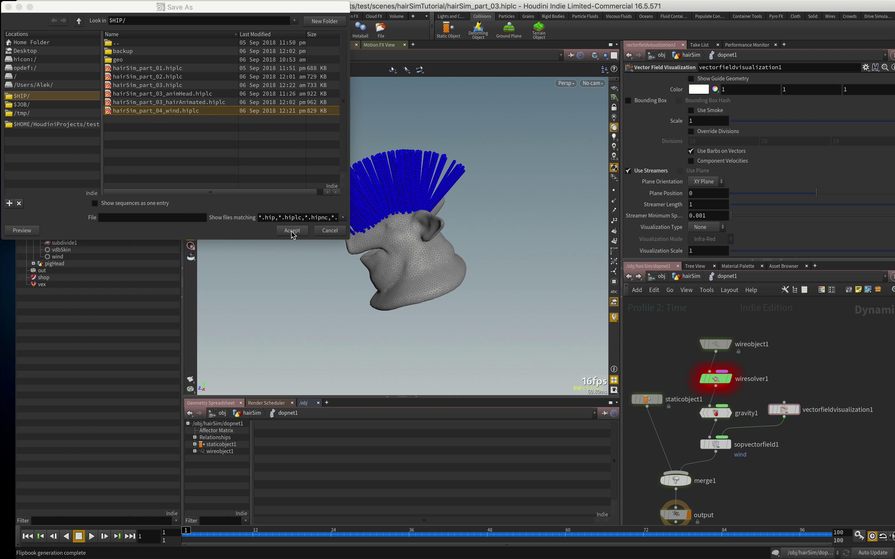
click(310, 250)
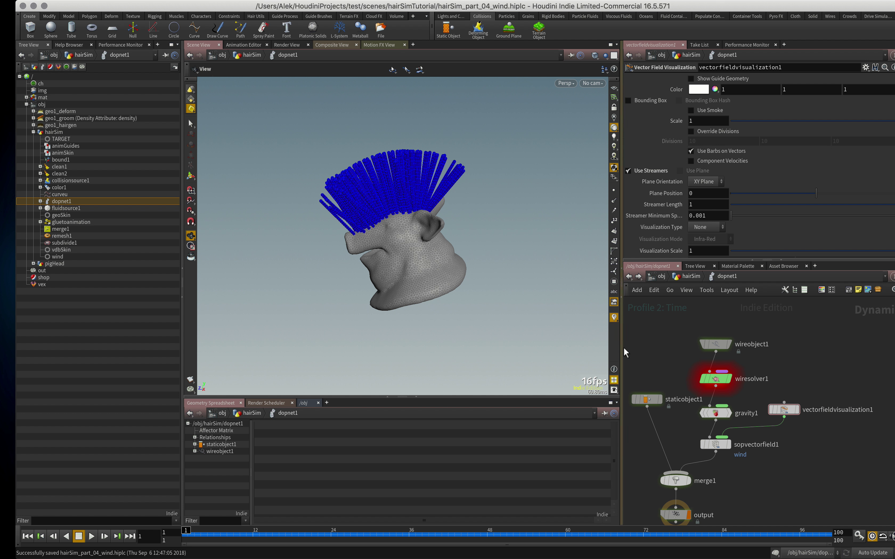